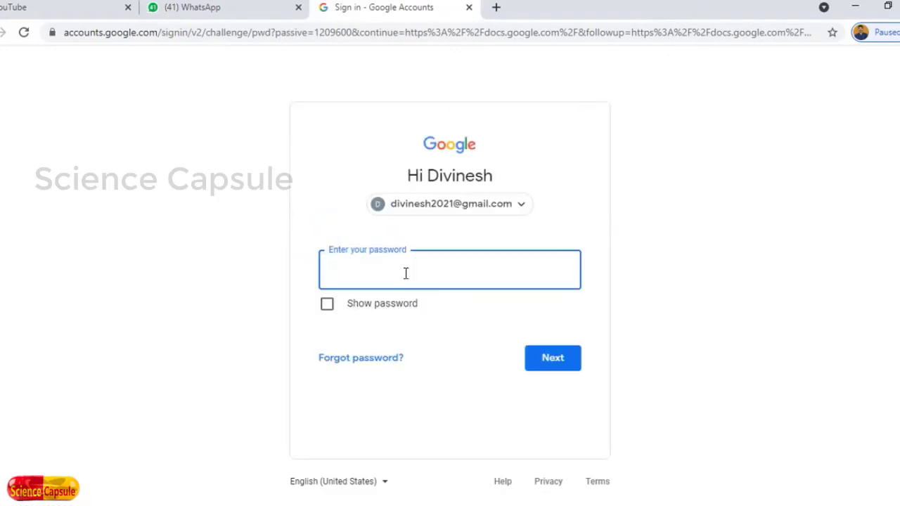
Enter the account password and sign in to the Google account.
{"action": "type", "text": "••••••••••••"}
{"action": "left_click", "coordinate": [553, 360]}
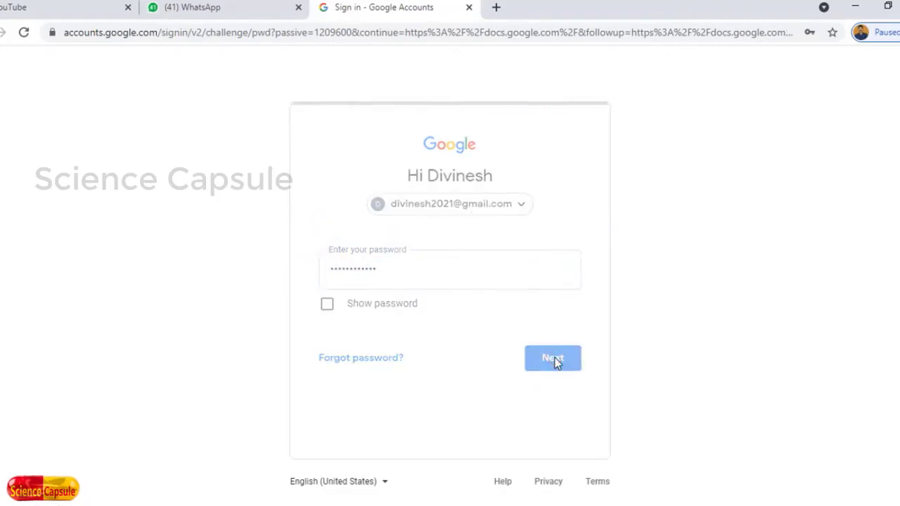
Switch to Google Forms from the Google apps and create a new form.
{"action": "left_click", "coordinate": [868, 77]}
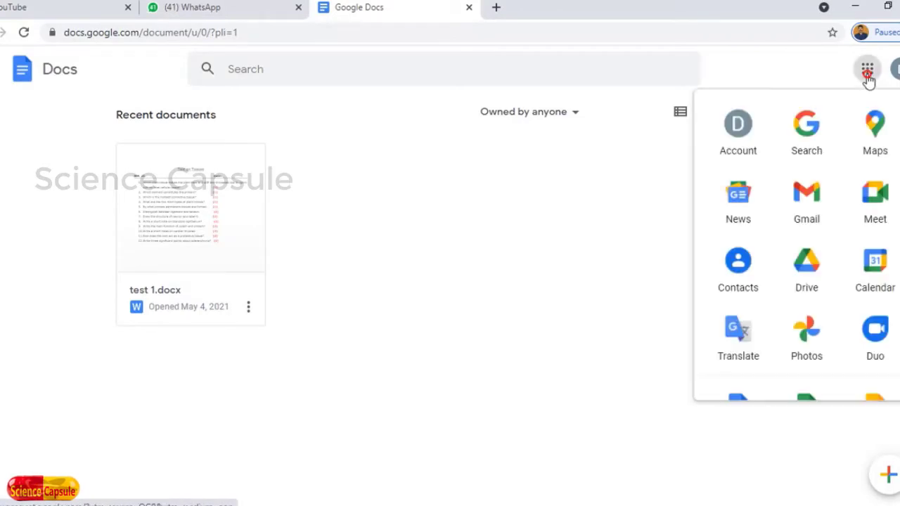
{"action": "scroll", "coordinate": [848, 275], "scroll_direction": "down", "scroll_amount": 4}
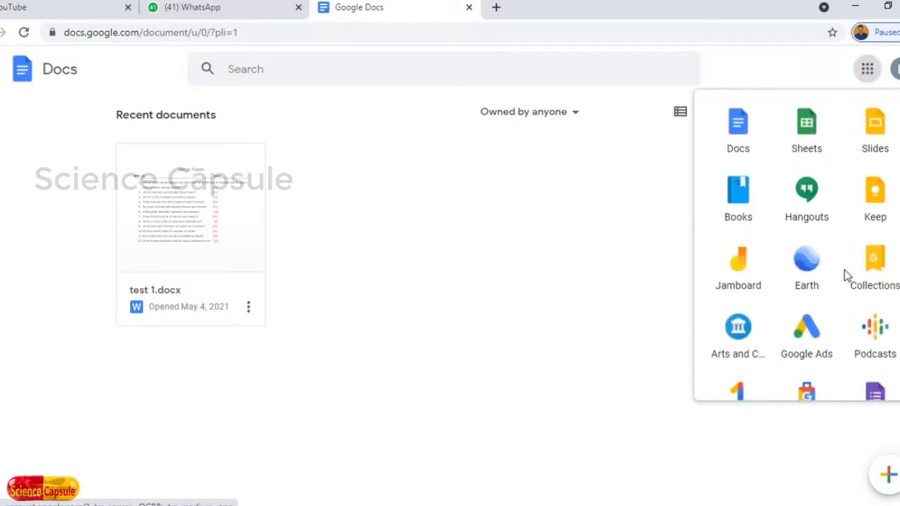
{"action": "scroll", "coordinate": [848, 275], "scroll_direction": "down", "scroll_amount": 2}
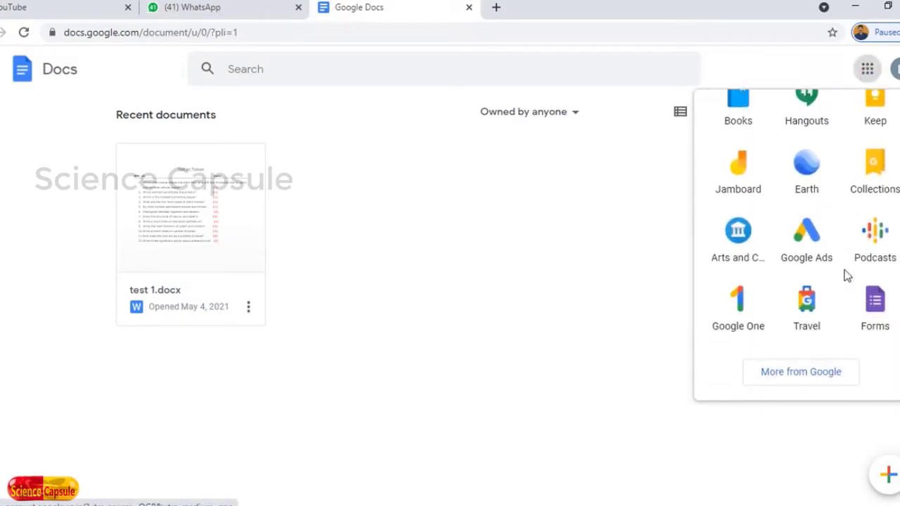
{"action": "left_click", "coordinate": [876, 316]}
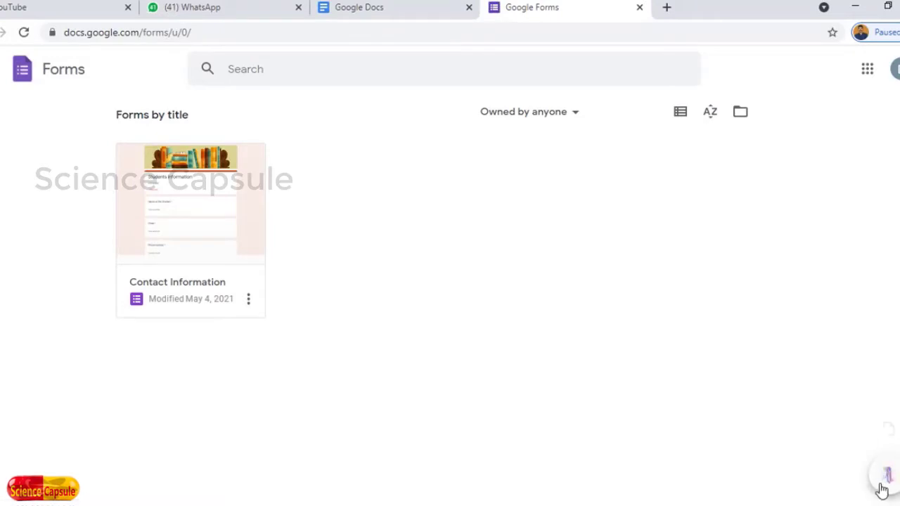
{"action": "mouse_move", "coordinate": [881, 479]}
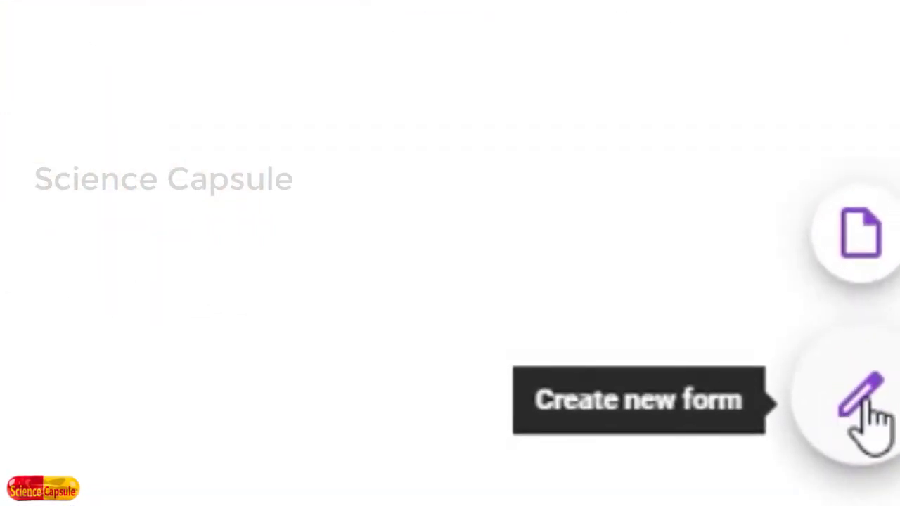
{"action": "left_click", "coordinate": [872, 420]}
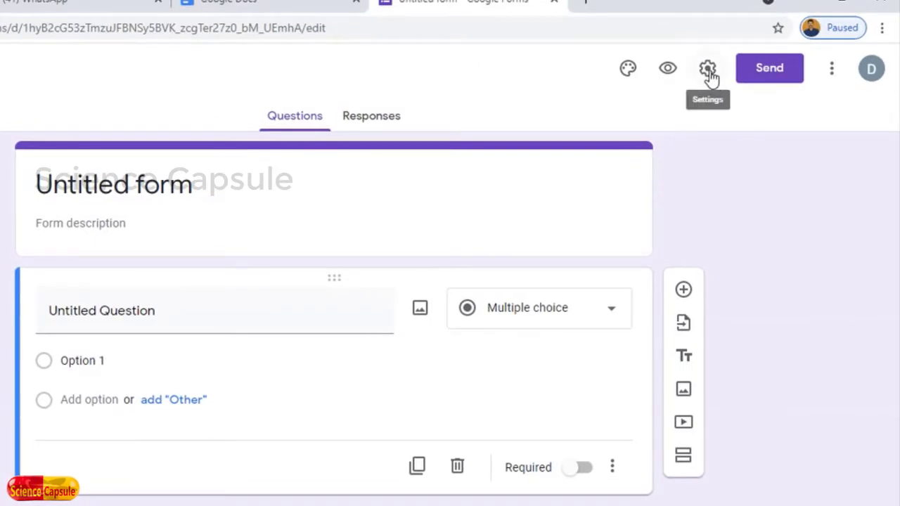
Turn on "Make this a quiz" in the form's settings and save them.
{"action": "left_click", "coordinate": [709, 70]}
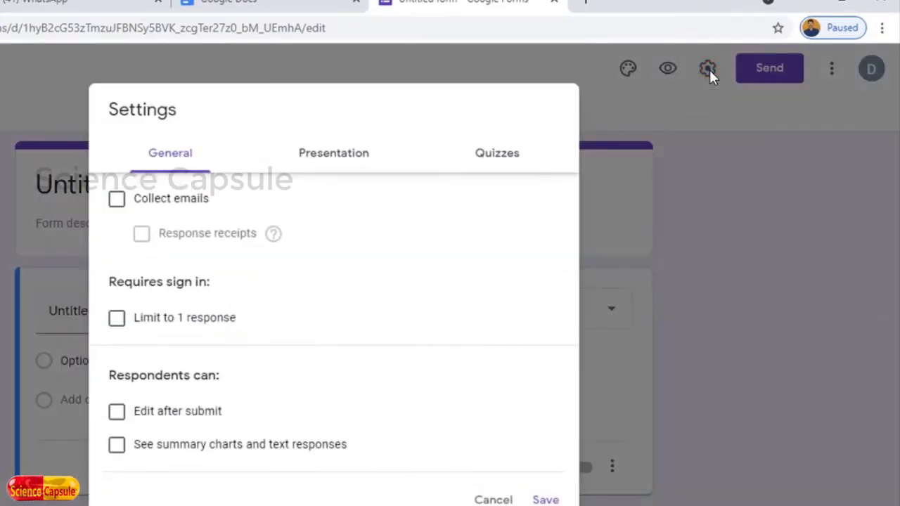
{"action": "left_click", "coordinate": [493, 156]}
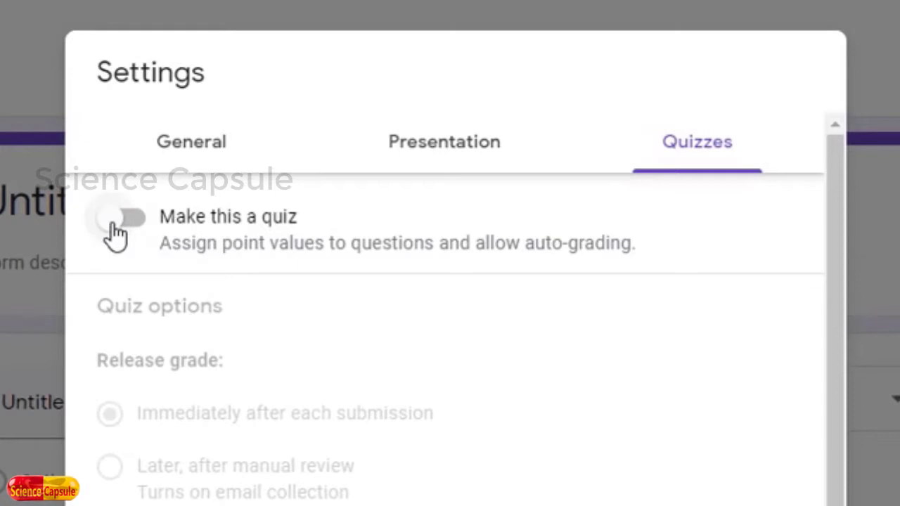
{"action": "left_click", "coordinate": [114, 222]}
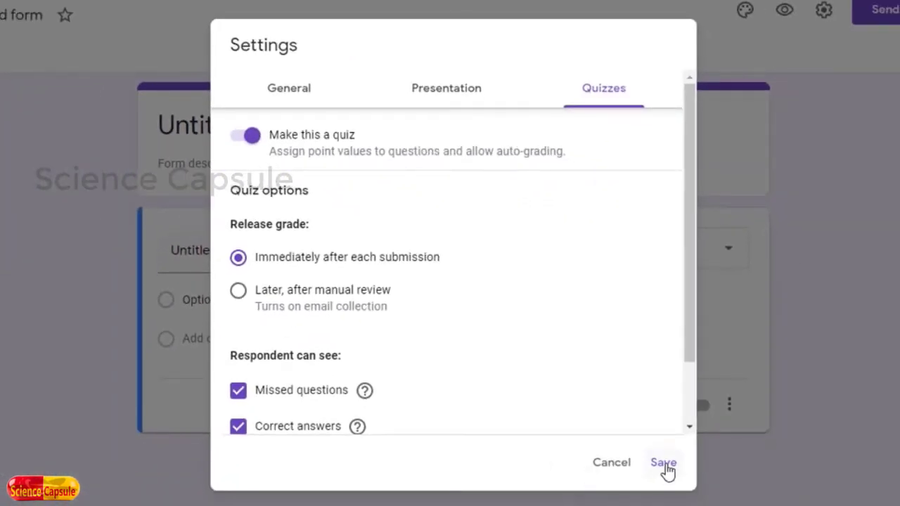
{"action": "left_click", "coordinate": [664, 465]}
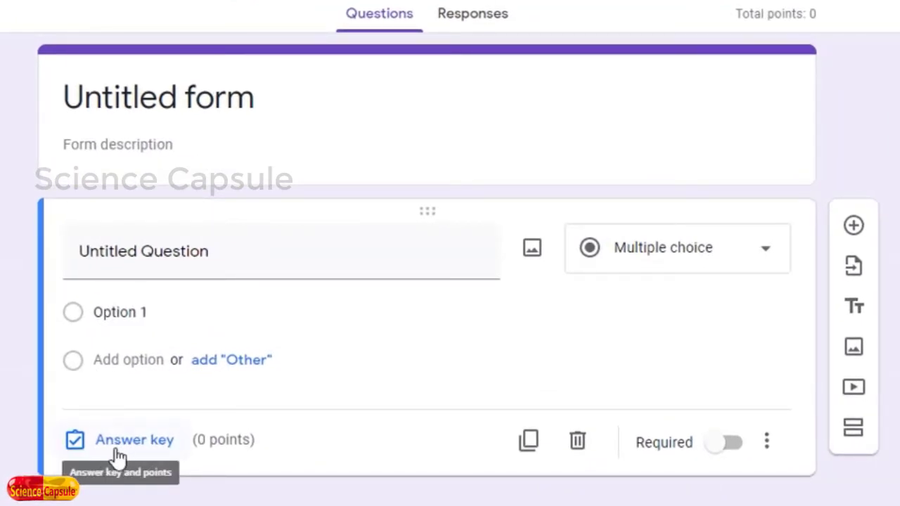
Title the form "Online Quiz" and set its description to "Class VI Science".
{"action": "left_click", "coordinate": [149, 253]}
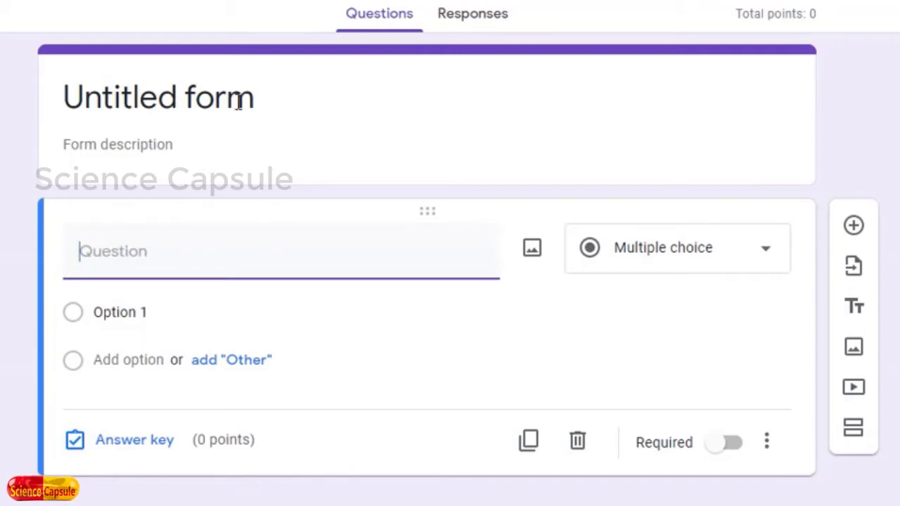
{"action": "left_click_drag", "start_coordinate": [257, 99], "coordinate": [111, 101]}
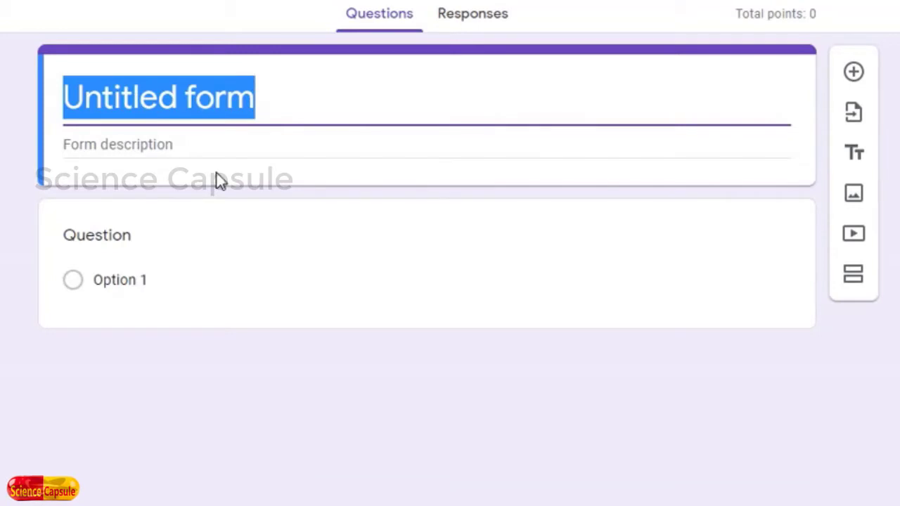
{"action": "type", "text": "Onl"}
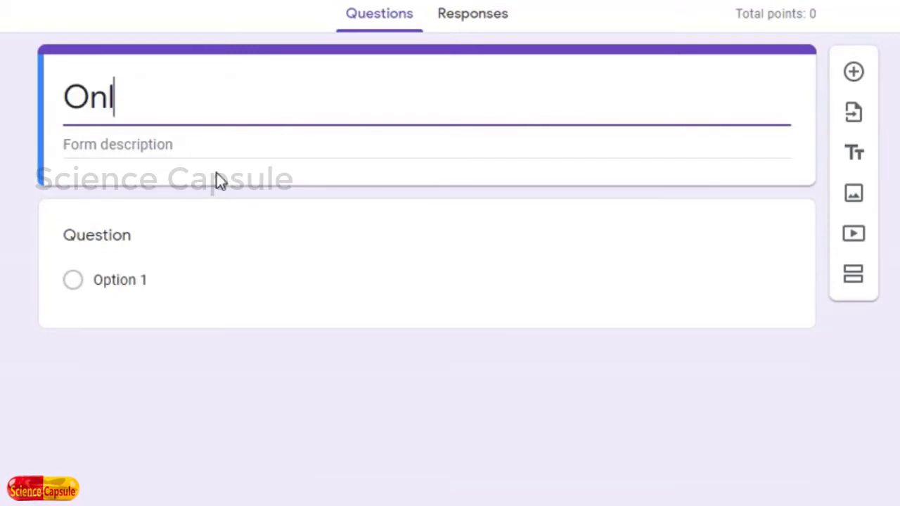
{"action": "type", "text": "ine Quiz"}
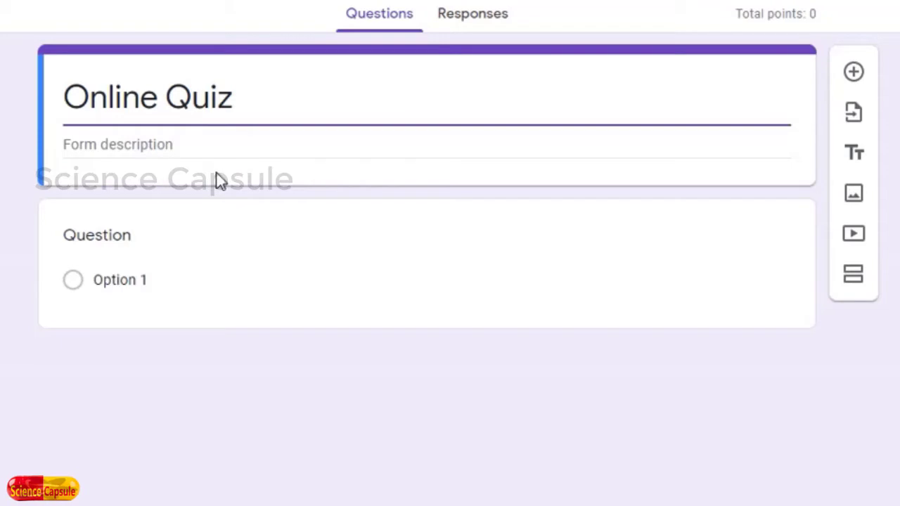
{"action": "left_click", "coordinate": [146, 145]}
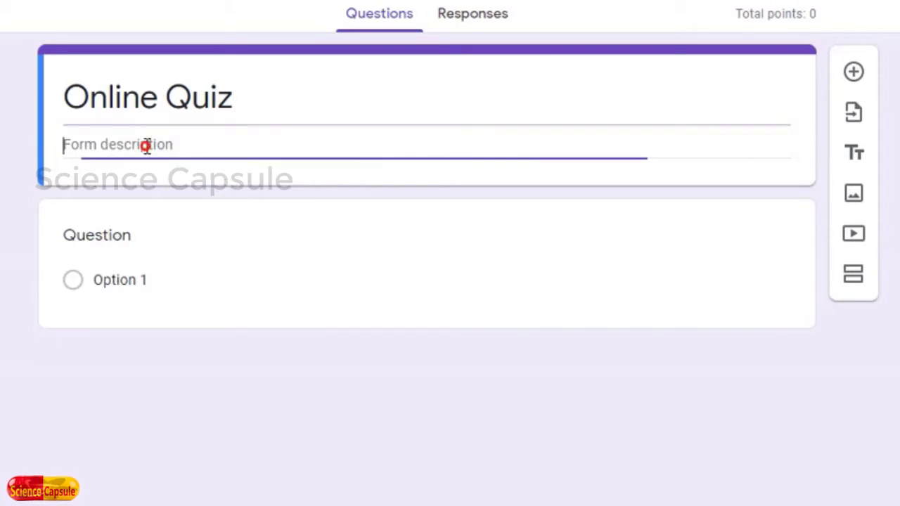
{"action": "type", "text": "clas "}
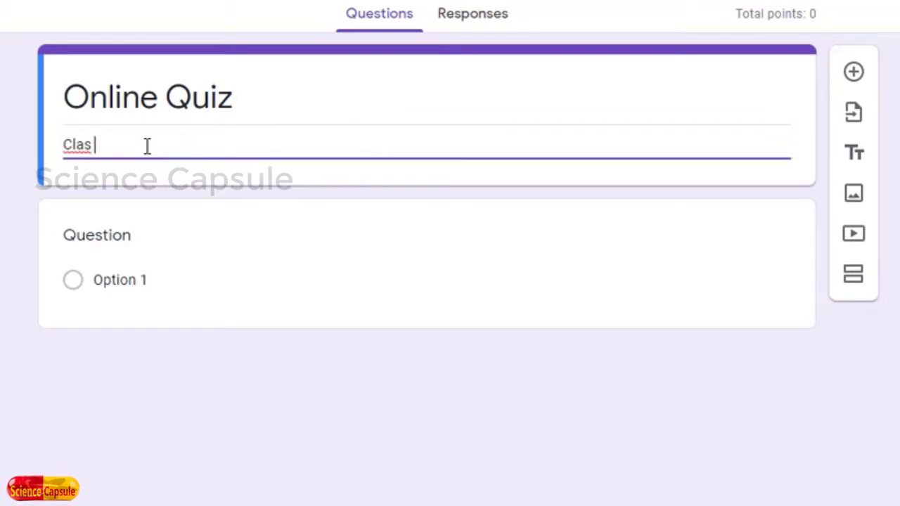
{"action": "type", "text": "s VI Science"}
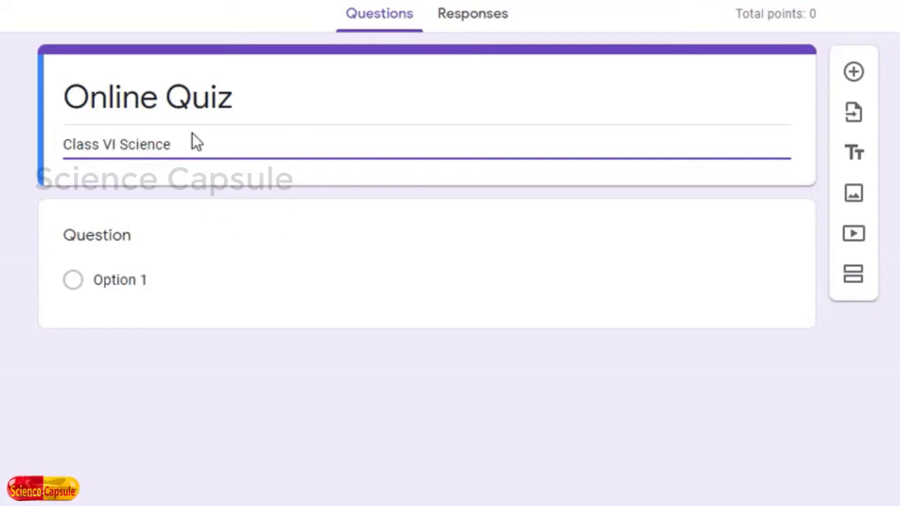
Enter "Animals which eat only plants are called" as the first question and choose Multiple choice as its type.
{"action": "left_click", "coordinate": [223, 274]}
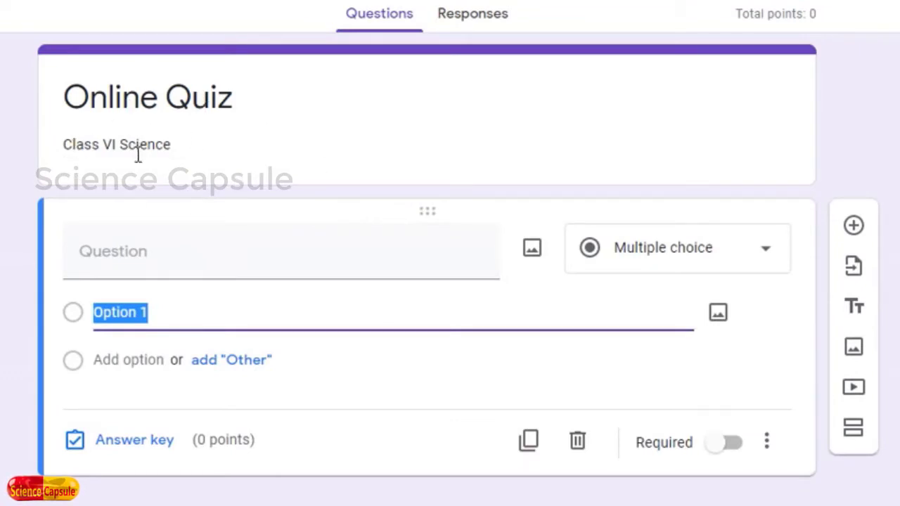
{"action": "left_click", "coordinate": [120, 258]}
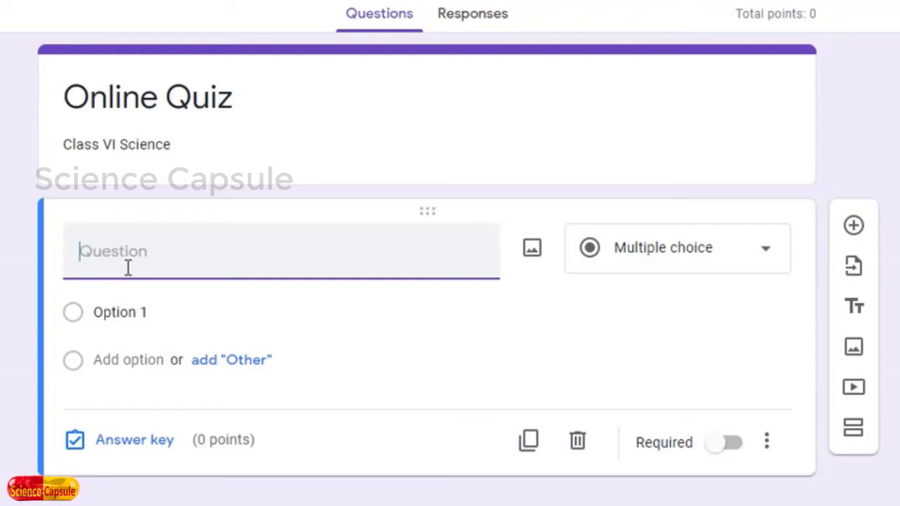
{"action": "type", "text": "Animals whi"}
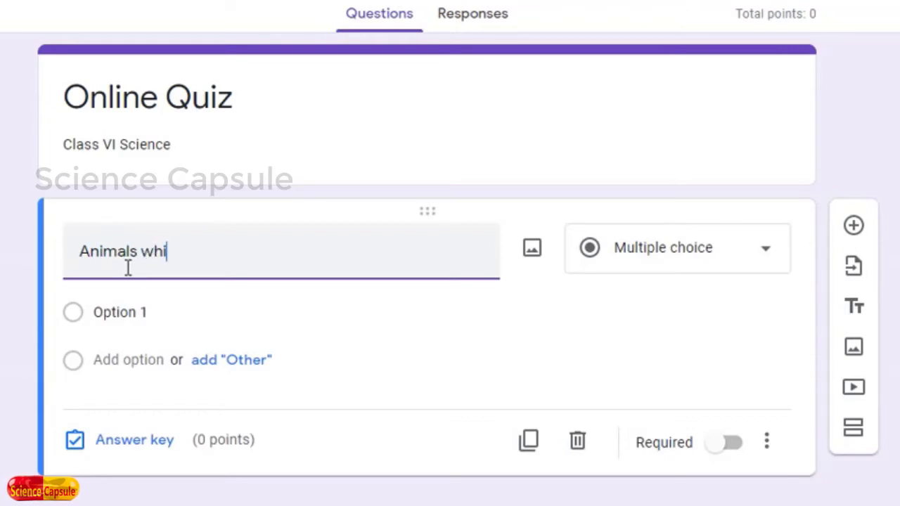
{"action": "type", "text": "ch eat onl"}
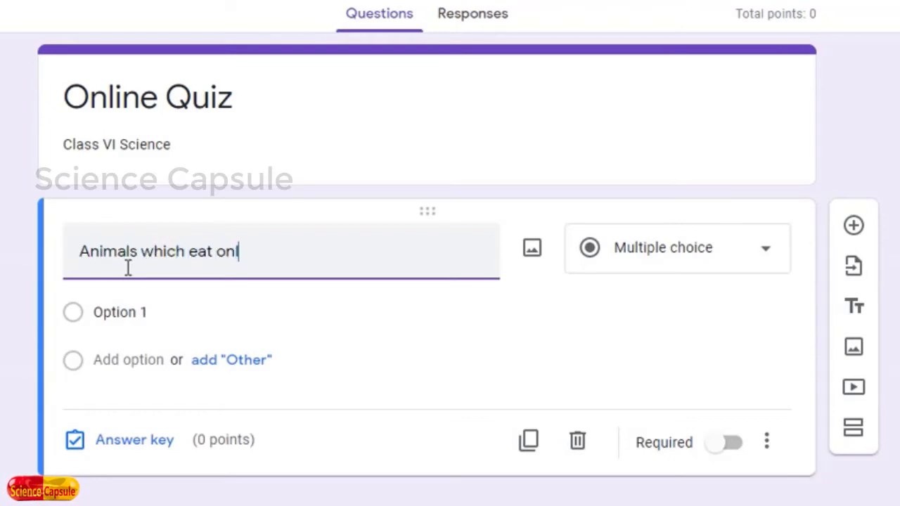
{"action": "type", "text": "y plants a"}
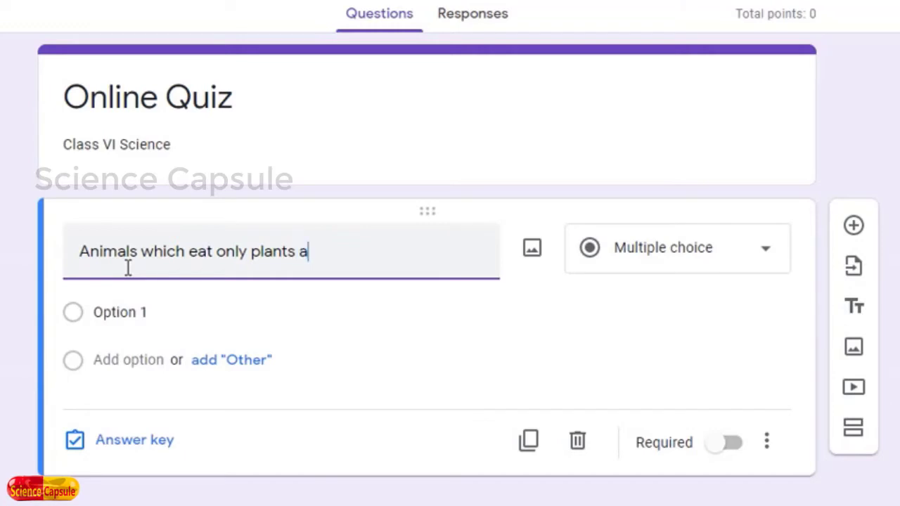
{"action": "type", "text": "re called"}
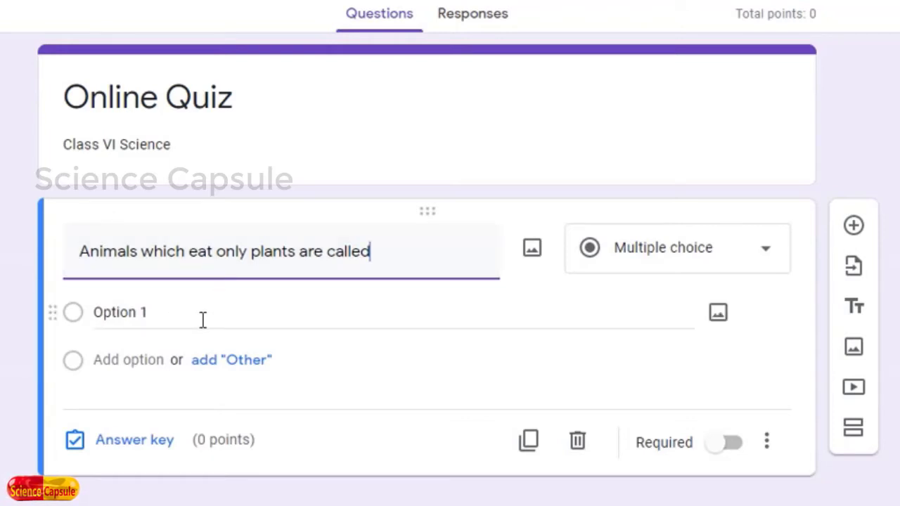
{"action": "left_click", "coordinate": [652, 256]}
{"action": "left_click", "coordinate": [638, 106]}
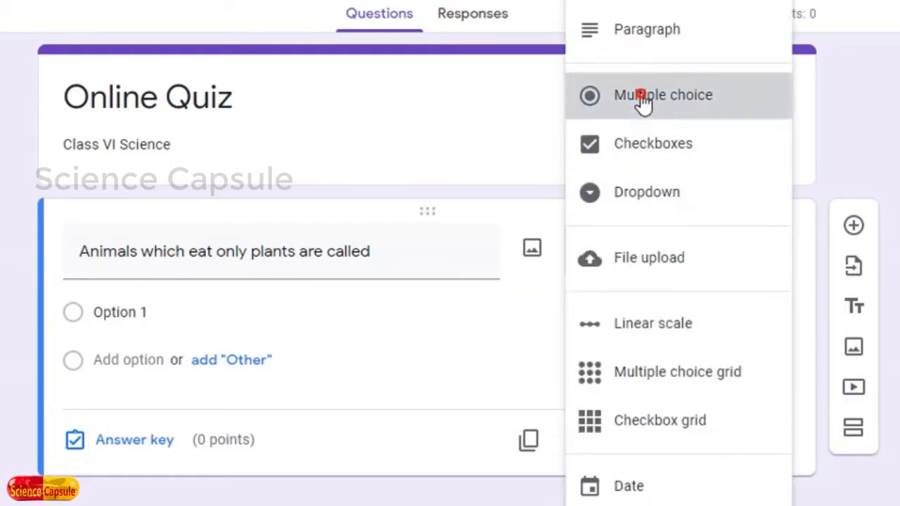
Give the question the answer options Carnivore, Omnivore, Herbivore and "None of the above".
{"action": "left_click", "coordinate": [153, 314]}
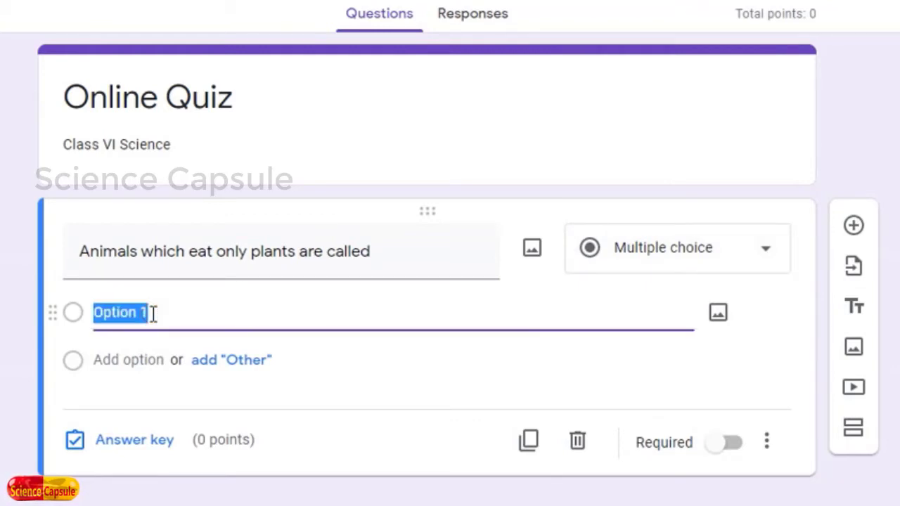
{"action": "type", "text": "Car"}
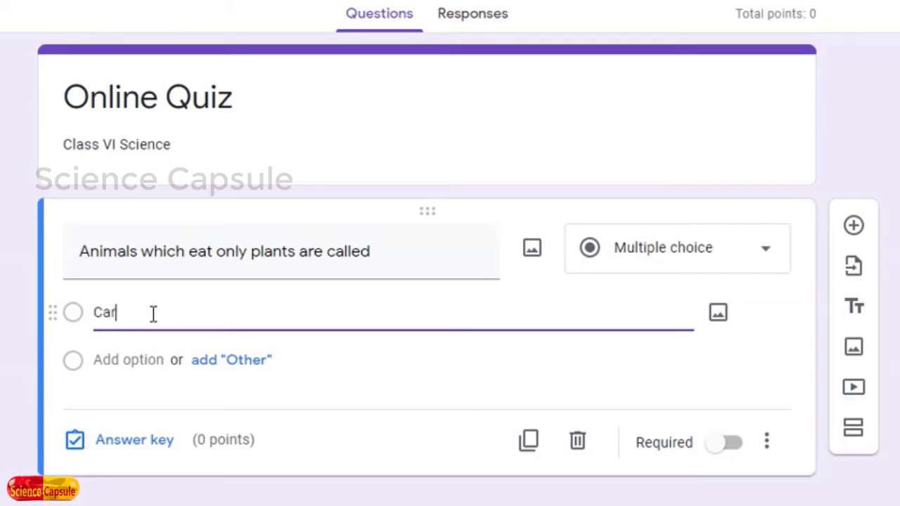
{"action": "type", "text": "nivore"}
{"action": "left_click", "coordinate": [126, 360]}
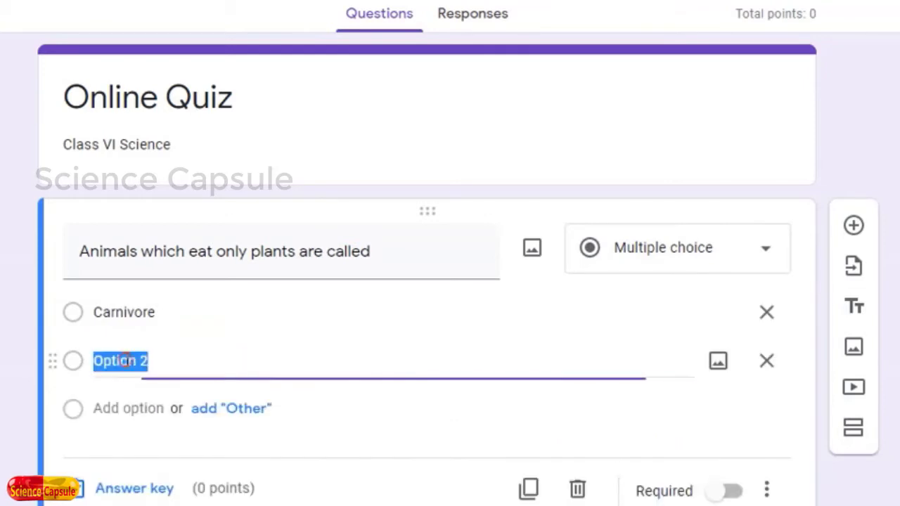
{"action": "type", "text": "Omnivore"}
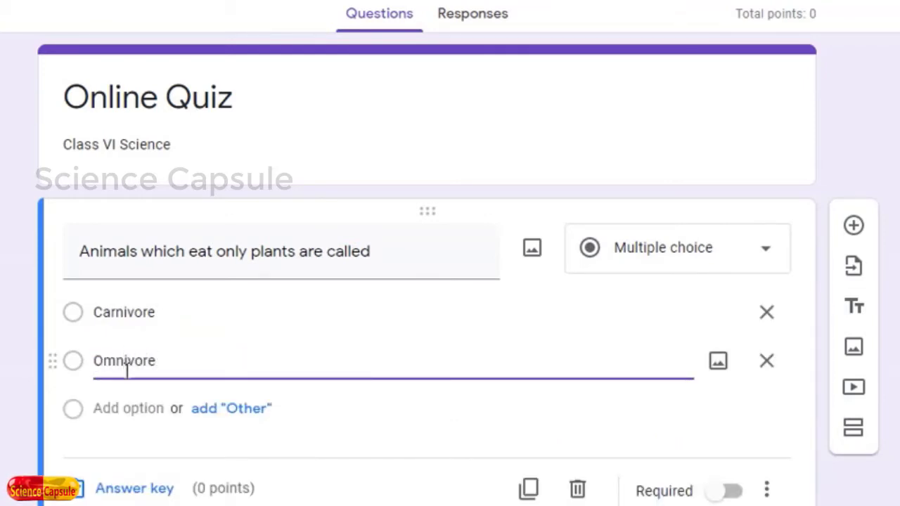
{"action": "left_click", "coordinate": [121, 402]}
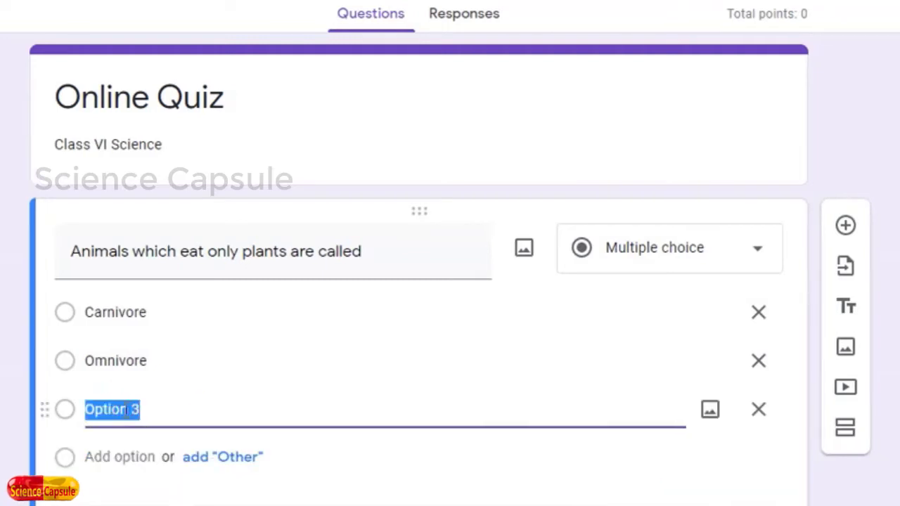
{"action": "type", "text": "Herbivore"}
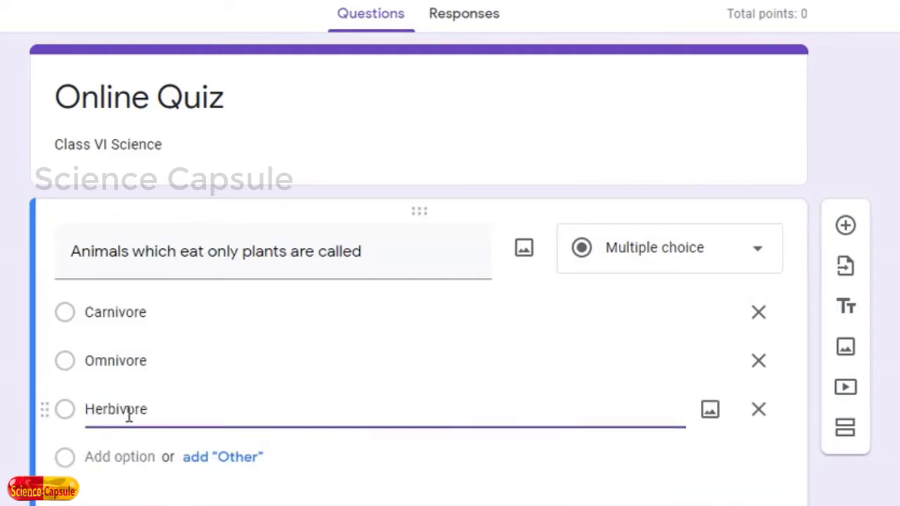
{"action": "left_click", "coordinate": [120, 454]}
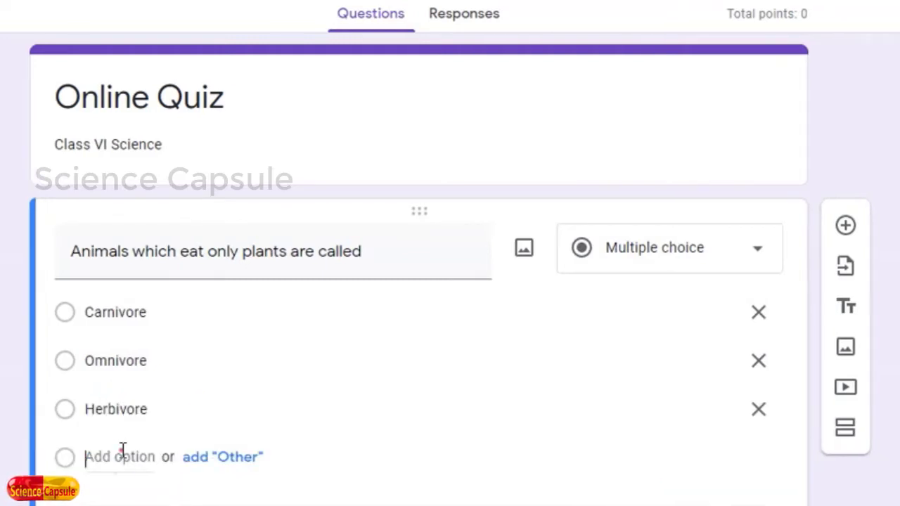
{"action": "type", "text": "None"}
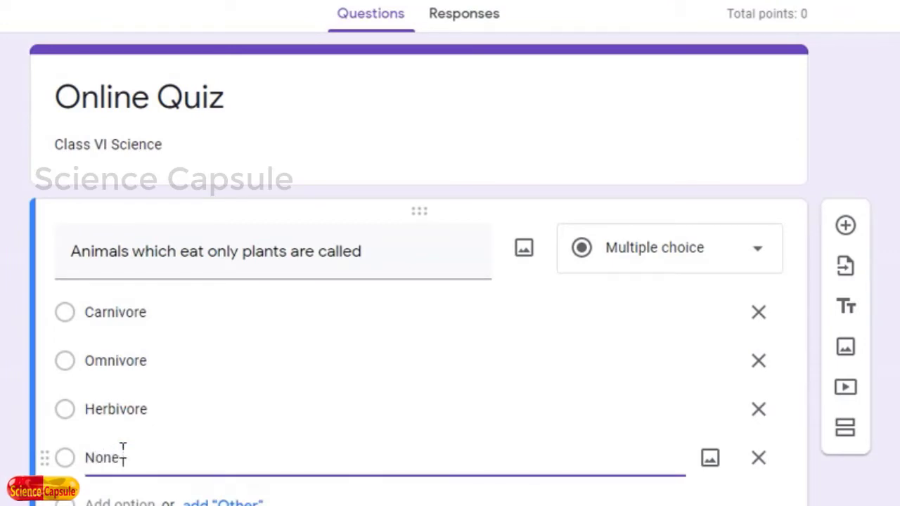
{"action": "type", "text": " of the above"}
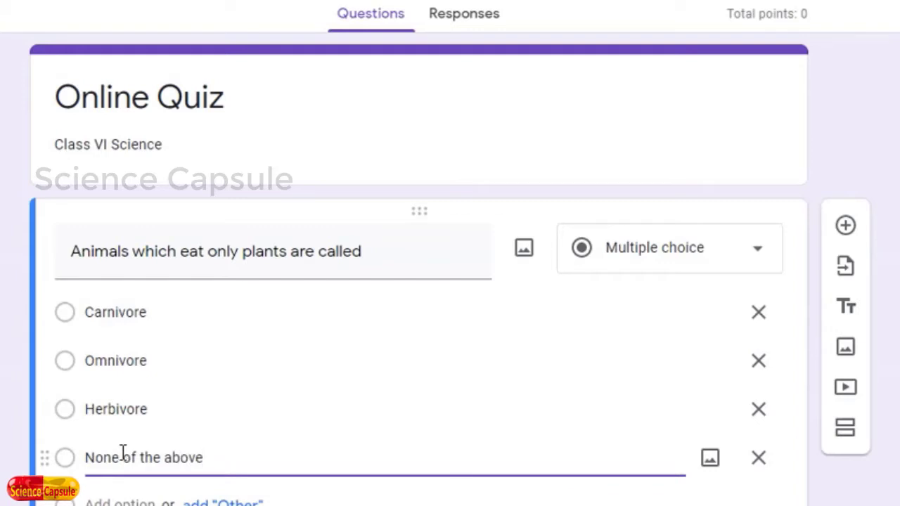
{"action": "scroll", "coordinate": [201, 464], "scroll_direction": "down", "scroll_amount": 1}
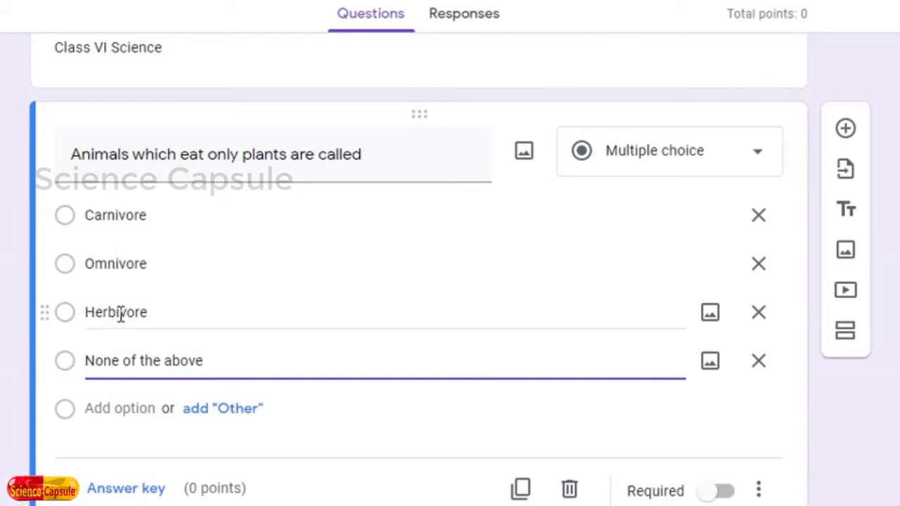
Mark Herbivore as the correct answer in the question's answer key and set its value to 1 point.
{"action": "left_click", "coordinate": [130, 490]}
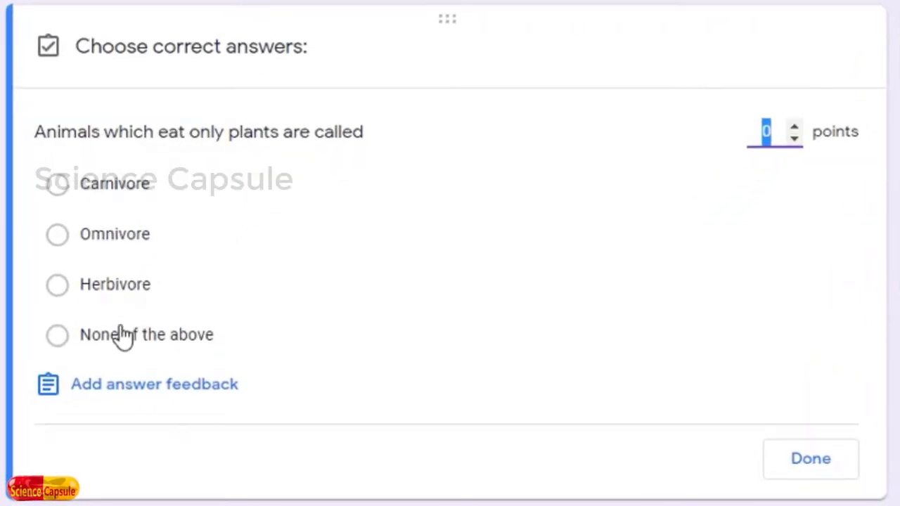
{"action": "left_click", "coordinate": [84, 296]}
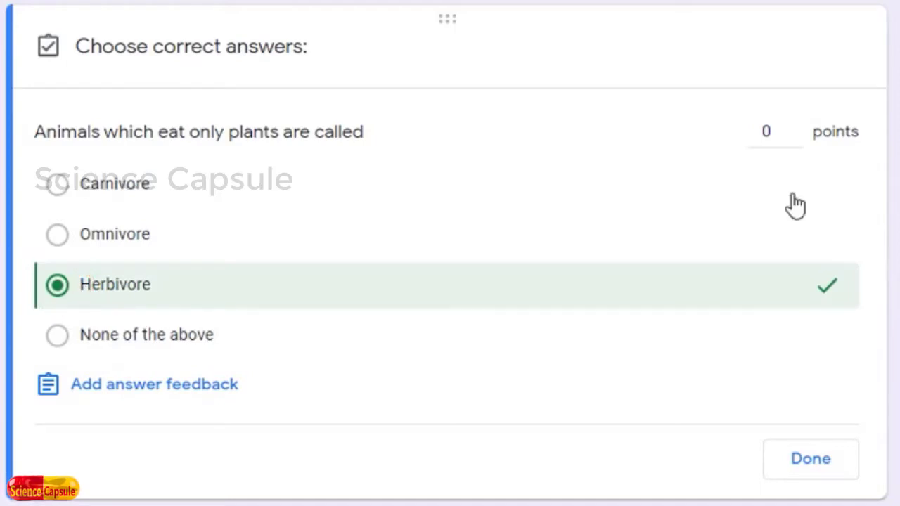
{"action": "left_click", "coordinate": [795, 127]}
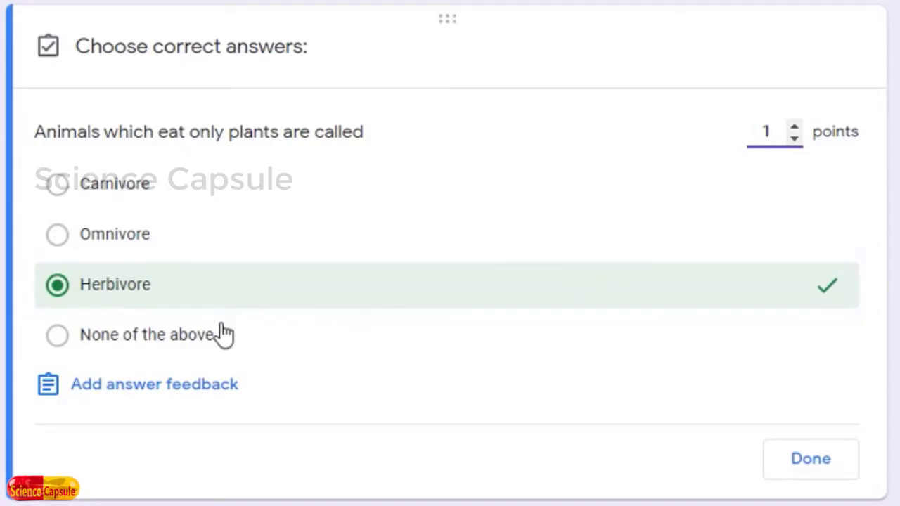
Add answer feedback with "Sorry! You are wrong" for incorrect answers and "Well done!" for correct answers, and save it.
{"action": "left_click", "coordinate": [151, 391]}
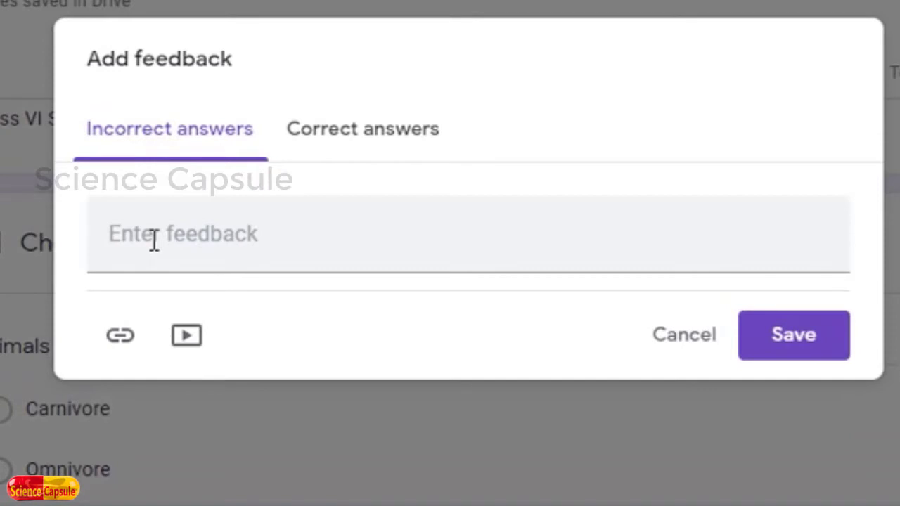
{"action": "left_click", "coordinate": [154, 241]}
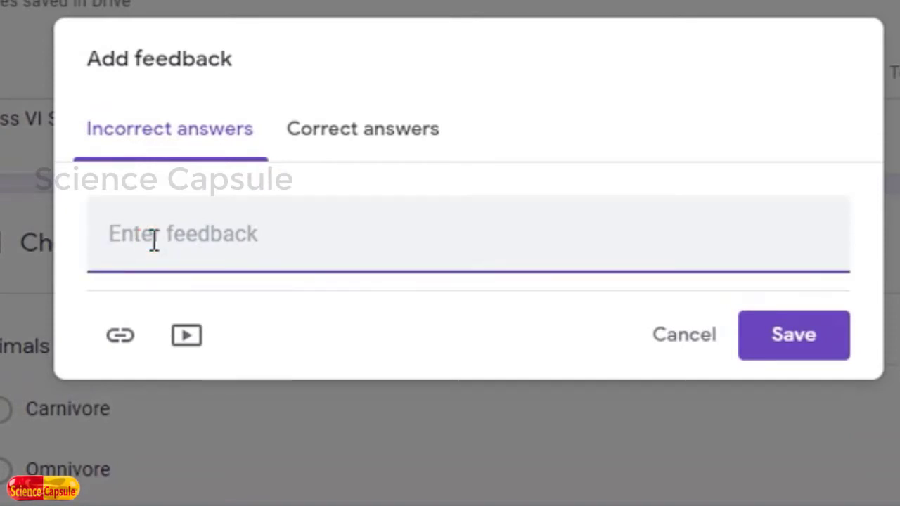
{"action": "type", "text": "Sorry! You are wrong"}
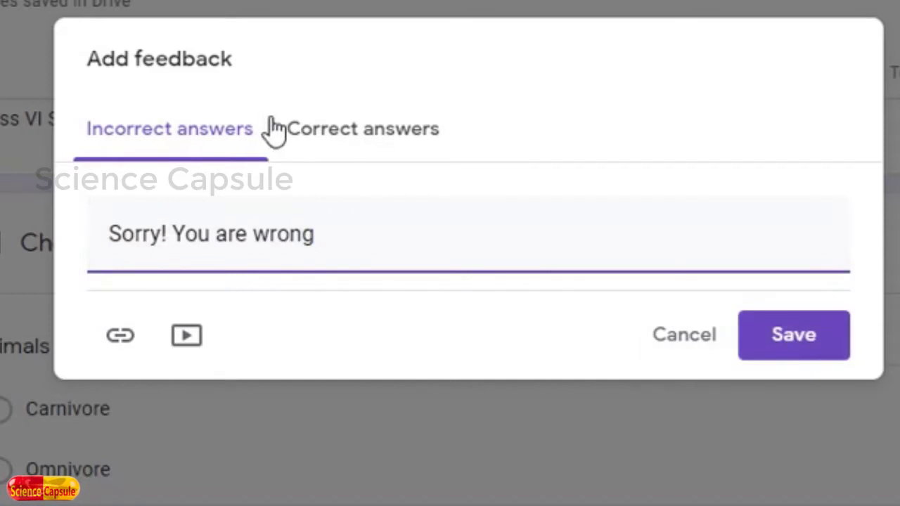
{"action": "left_click", "coordinate": [358, 134]}
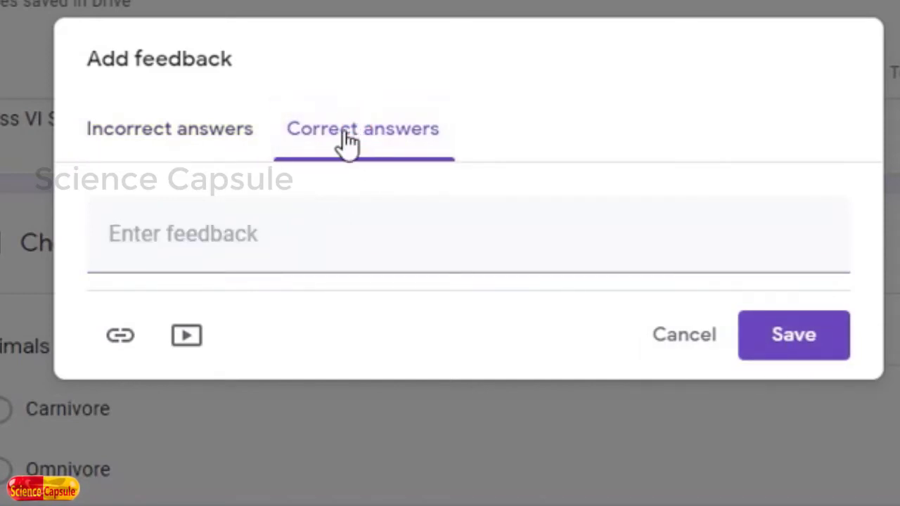
{"action": "left_click", "coordinate": [224, 239]}
{"action": "type", "text": "Well d"}
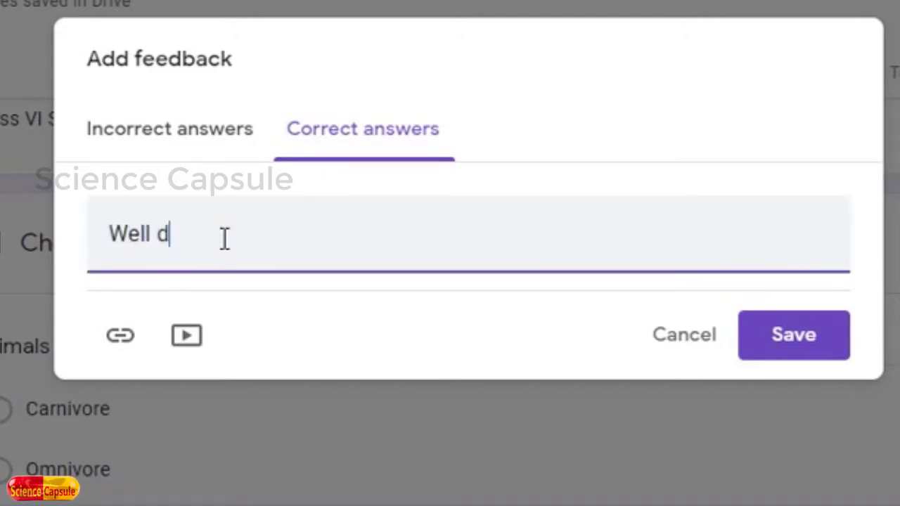
{"action": "type", "text": "one!"}
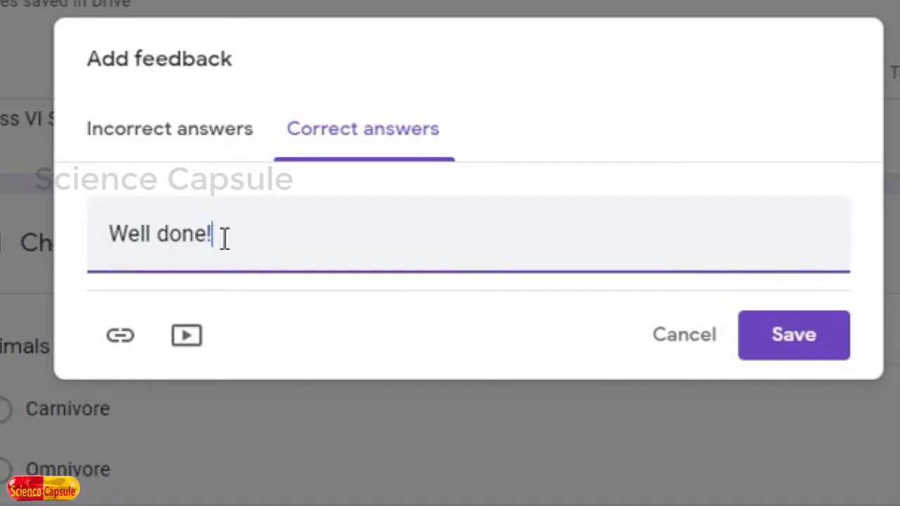
{"action": "left_click", "coordinate": [809, 343]}
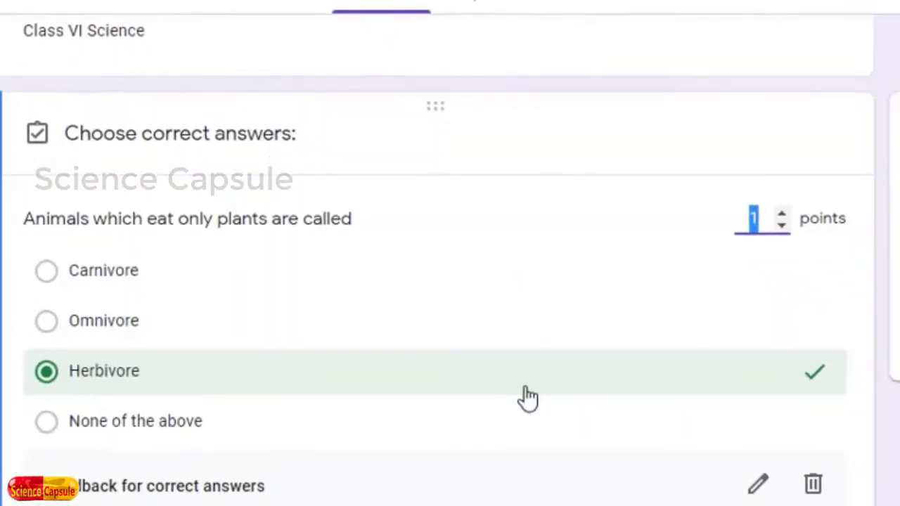
Review the points and feedback in the question's answer key and finish editing it.
{"action": "scroll", "coordinate": [526, 398], "scroll_direction": "down", "scroll_amount": 3}
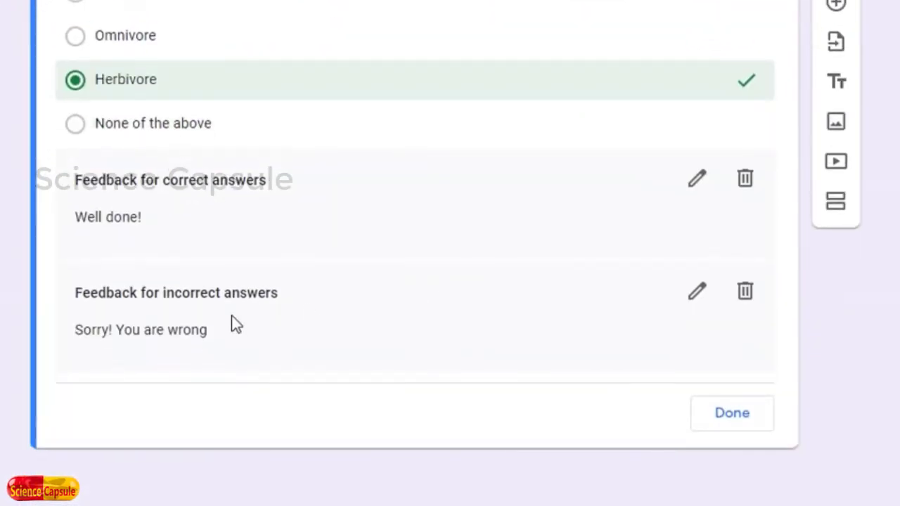
{"action": "scroll", "coordinate": [229, 309], "scroll_direction": "up", "scroll_amount": 2}
{"action": "scroll", "coordinate": [117, 280], "scroll_direction": "down", "scroll_amount": 1}
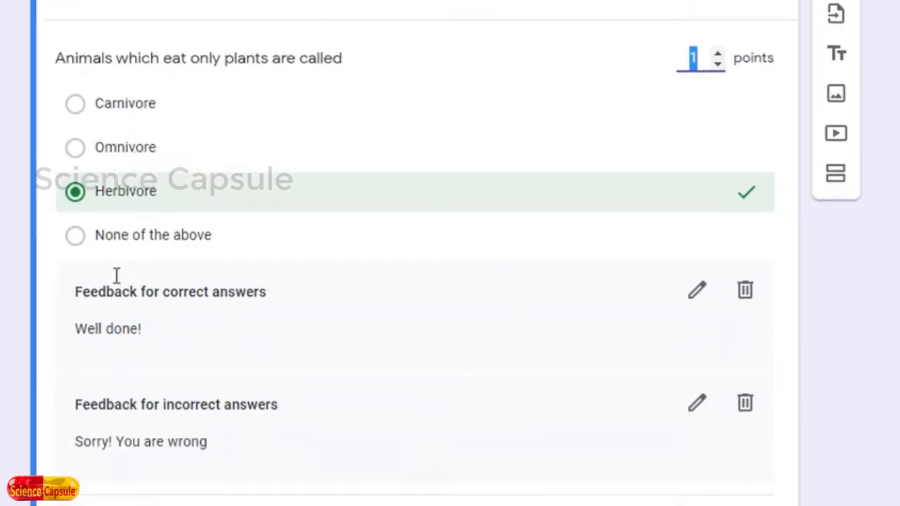
{"action": "scroll", "coordinate": [116, 274], "scroll_direction": "down", "scroll_amount": 1}
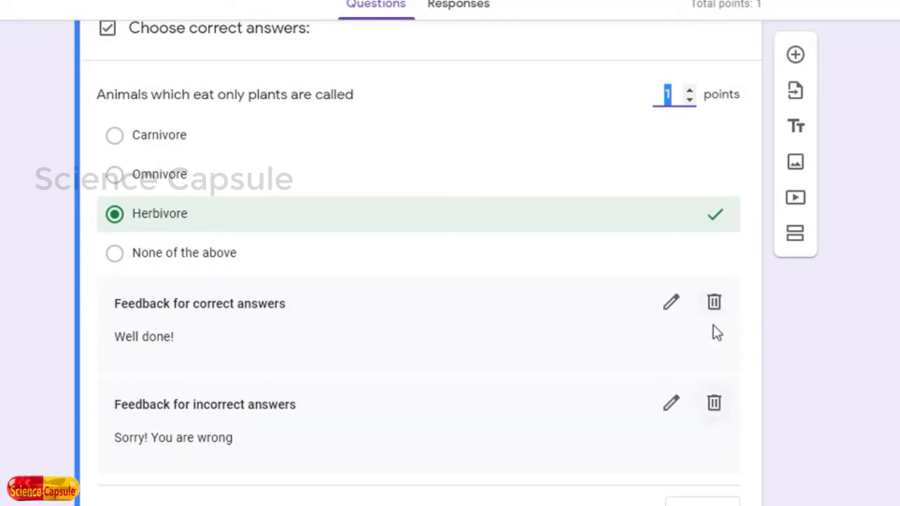
{"action": "scroll", "coordinate": [672, 351], "scroll_direction": "up", "scroll_amount": 1}
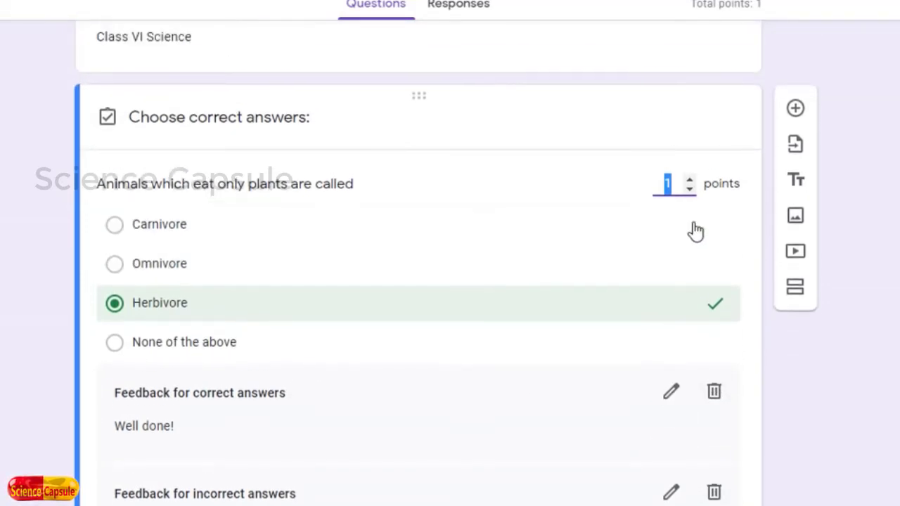
{"action": "left_click", "coordinate": [674, 186]}
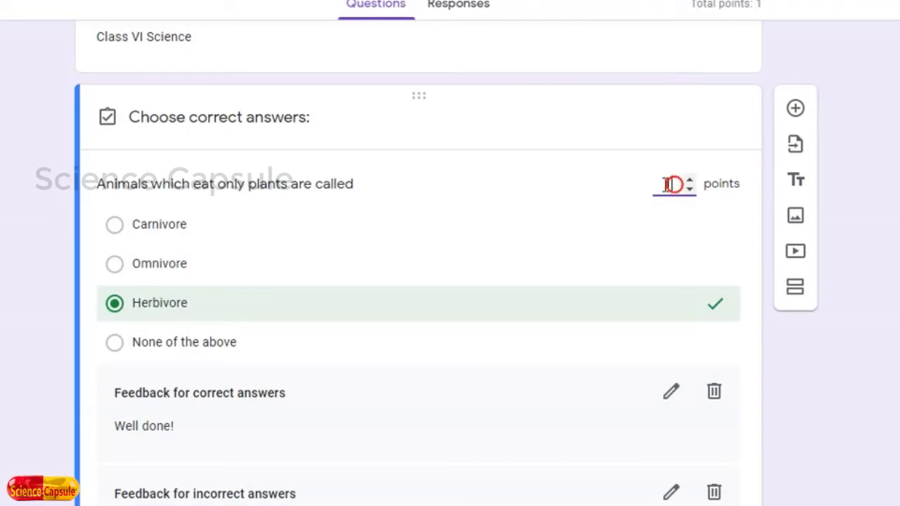
{"action": "scroll", "coordinate": [179, 237], "scroll_direction": "down", "scroll_amount": 1}
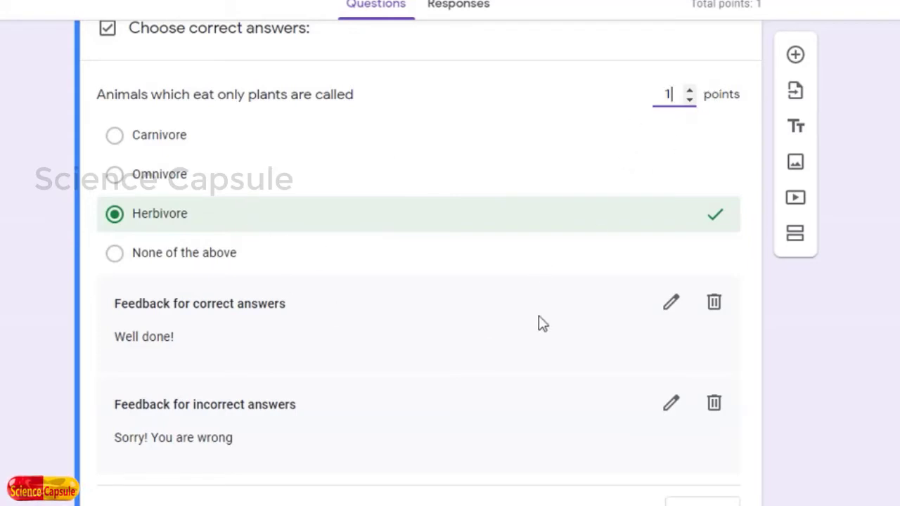
{"action": "scroll", "coordinate": [538, 324], "scroll_direction": "down", "scroll_amount": 2}
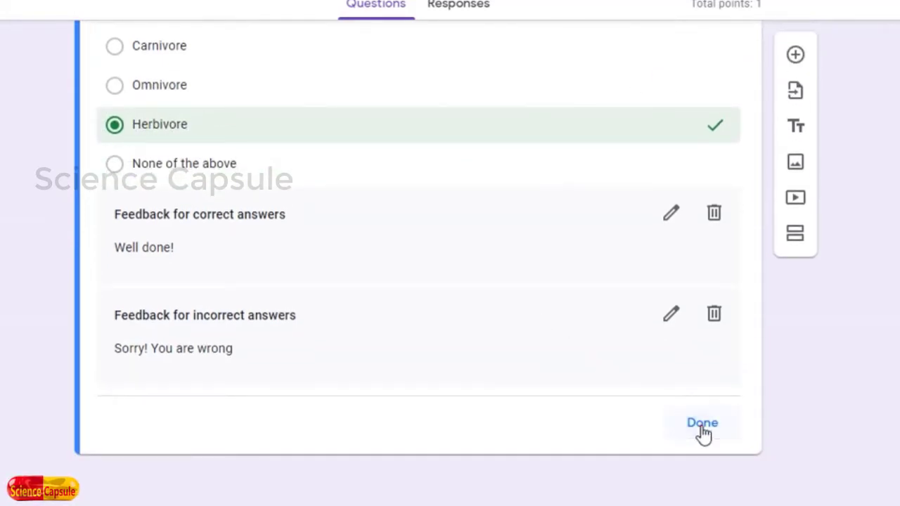
{"action": "left_click", "coordinate": [703, 424]}
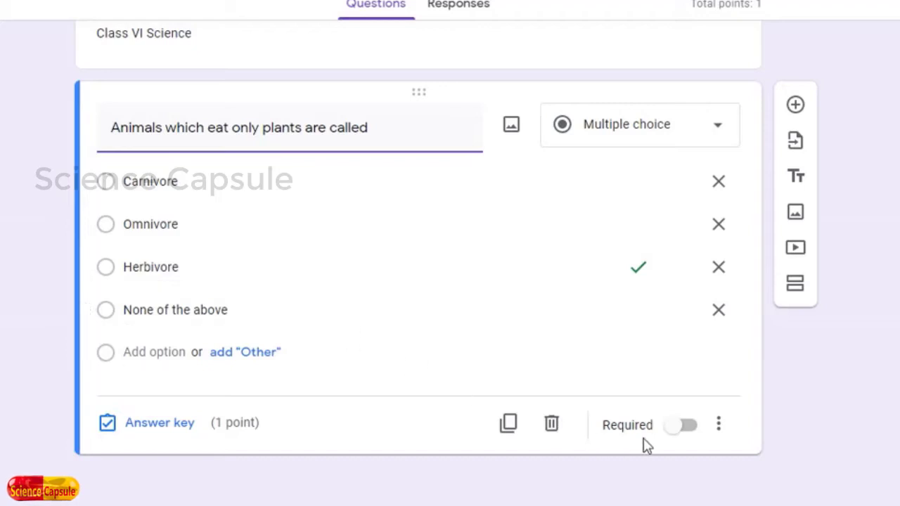
Try making the plant-eating animals question required, and switch the setting back off.
{"action": "left_click", "coordinate": [672, 427]}
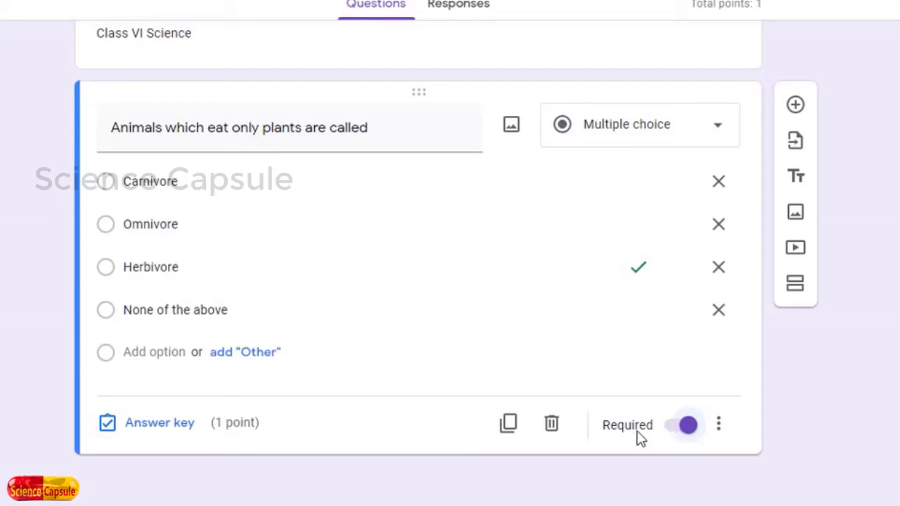
{"action": "left_click", "coordinate": [673, 431]}
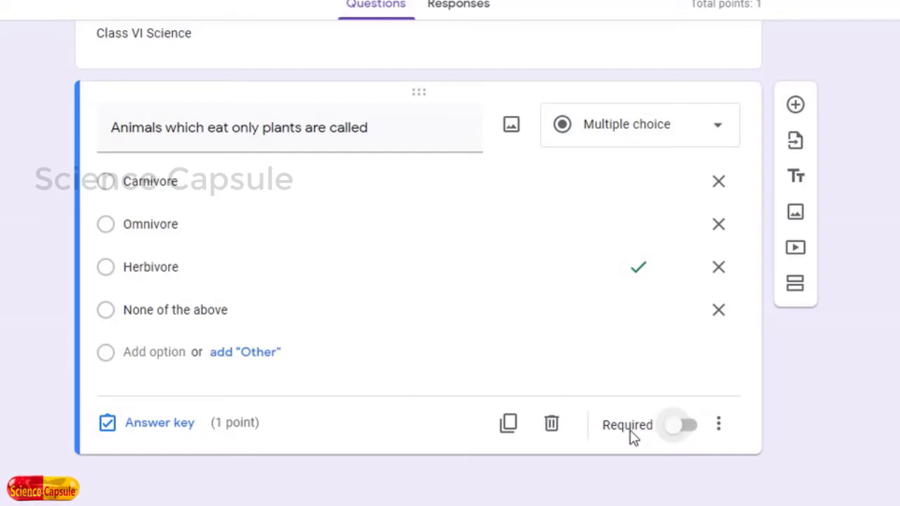
Add a new question and move it above the question about animals that eat only plants.
{"action": "scroll", "coordinate": [417, 362], "scroll_direction": "up", "scroll_amount": 1}
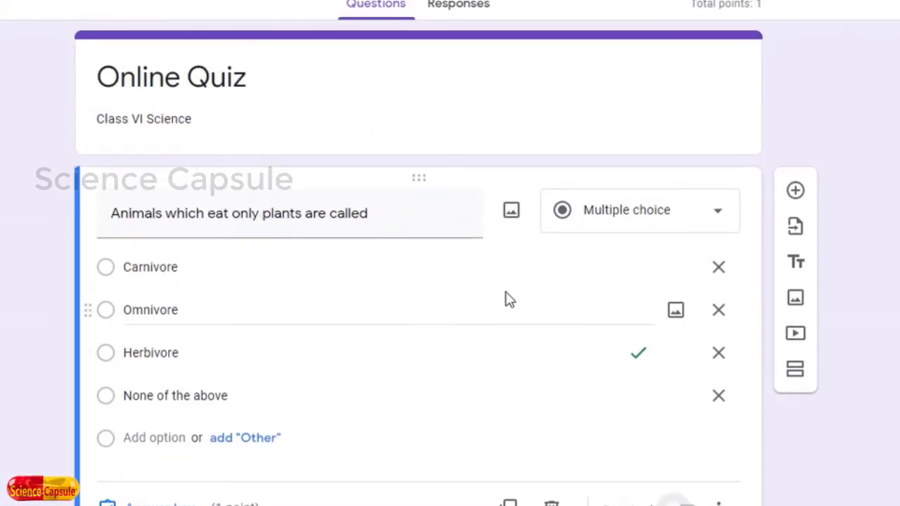
{"action": "left_click", "coordinate": [795, 193]}
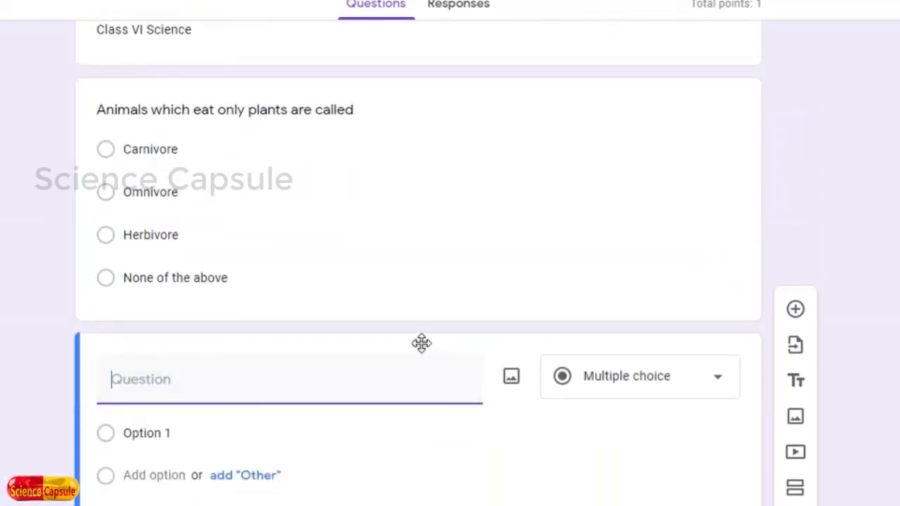
{"action": "left_click_drag", "start_coordinate": [422, 345], "coordinate": [418, 127]}
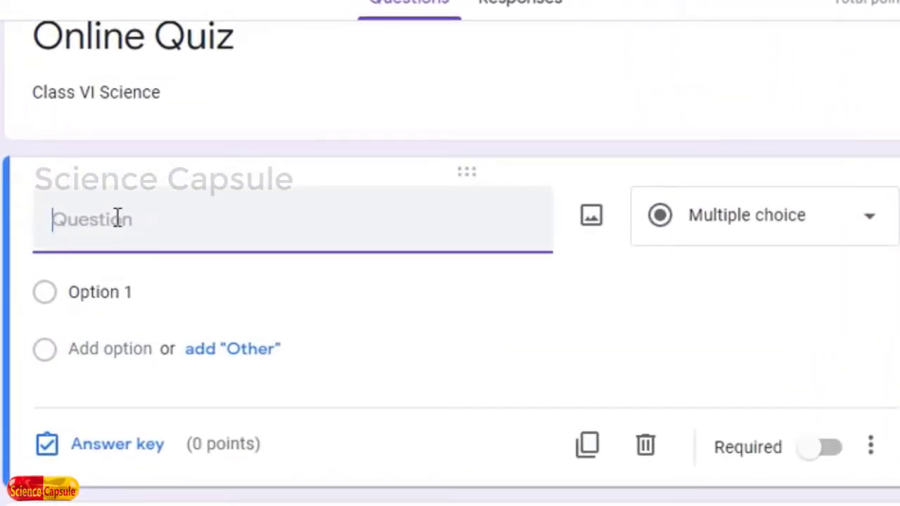
Enter "Enter Your name" as the new question with the Short answer type and make it required.
{"action": "type", "text": "Ente"}
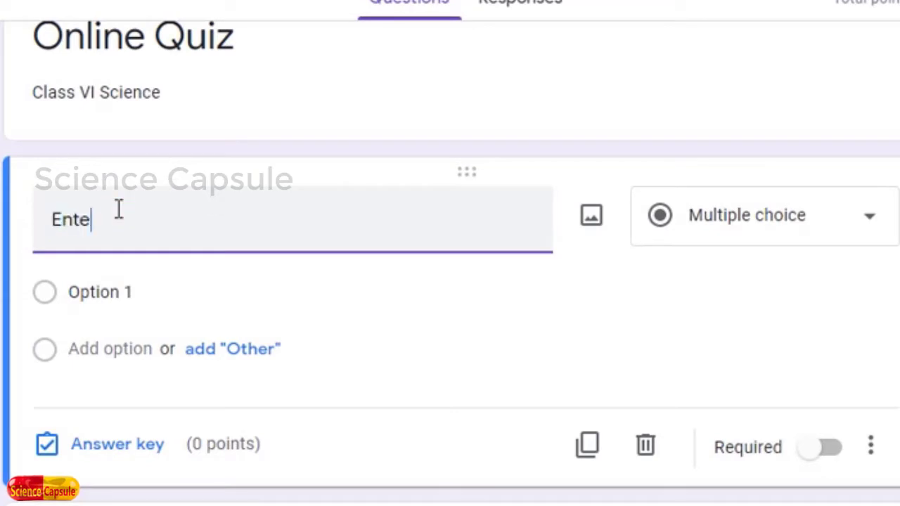
{"action": "type", "text": "r Your name"}
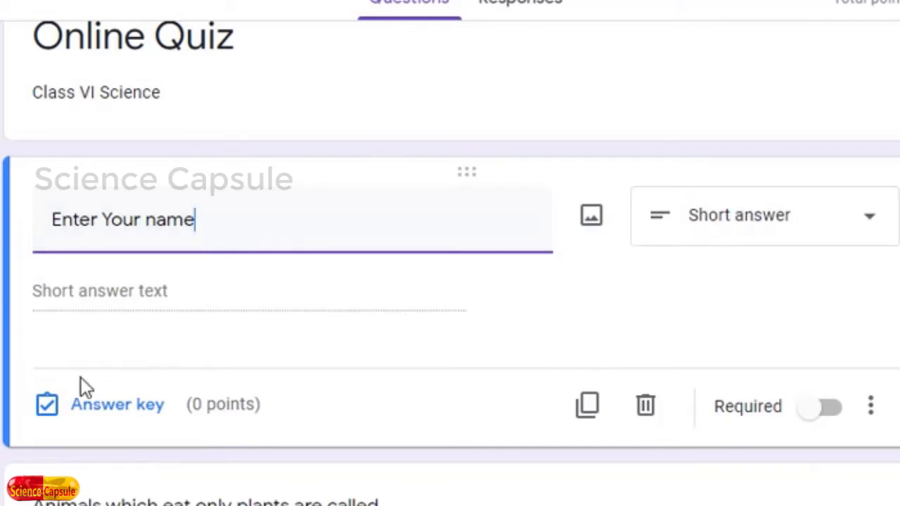
{"action": "left_click", "coordinate": [816, 415]}
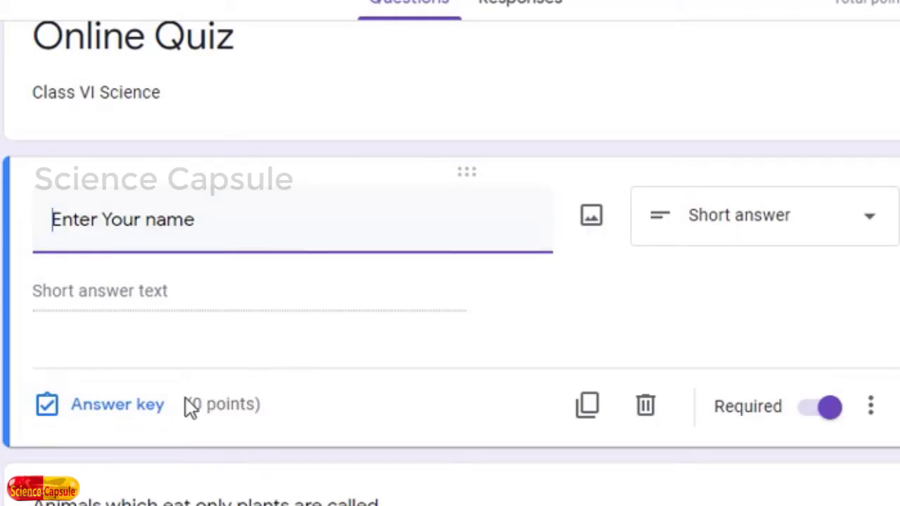
{"action": "scroll", "coordinate": [363, 374], "scroll_direction": "up", "scroll_amount": 1}
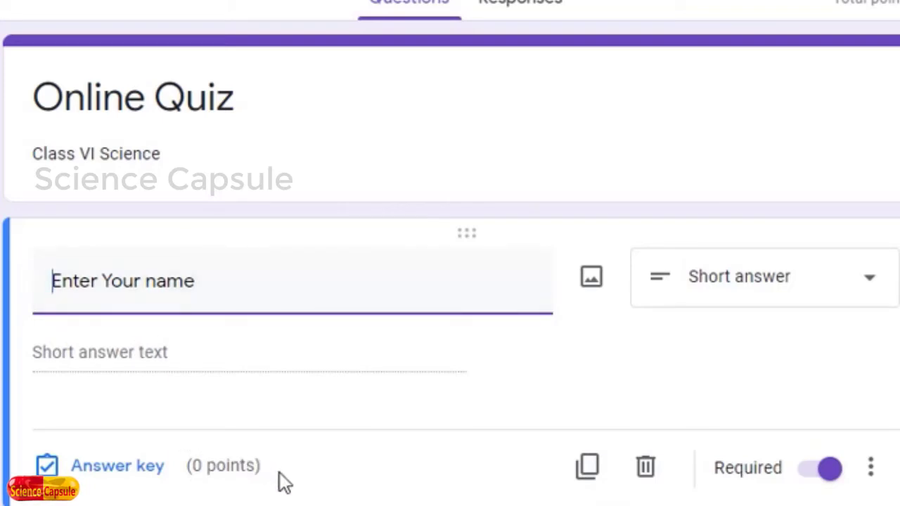
Add a multiple-choice question below the plant-eating animals question, with the text "Which of the following are omnivore".
{"action": "scroll", "coordinate": [285, 482], "scroll_direction": "down", "scroll_amount": 3}
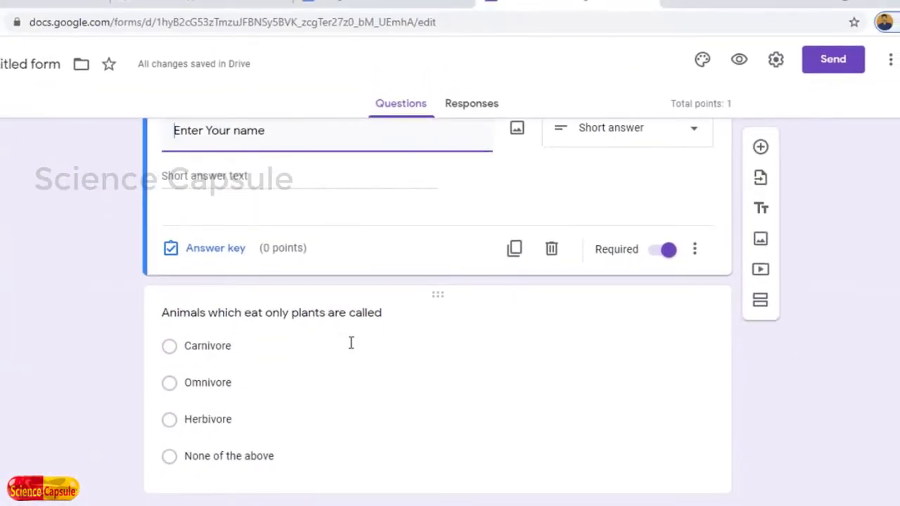
{"action": "left_click", "coordinate": [370, 398]}
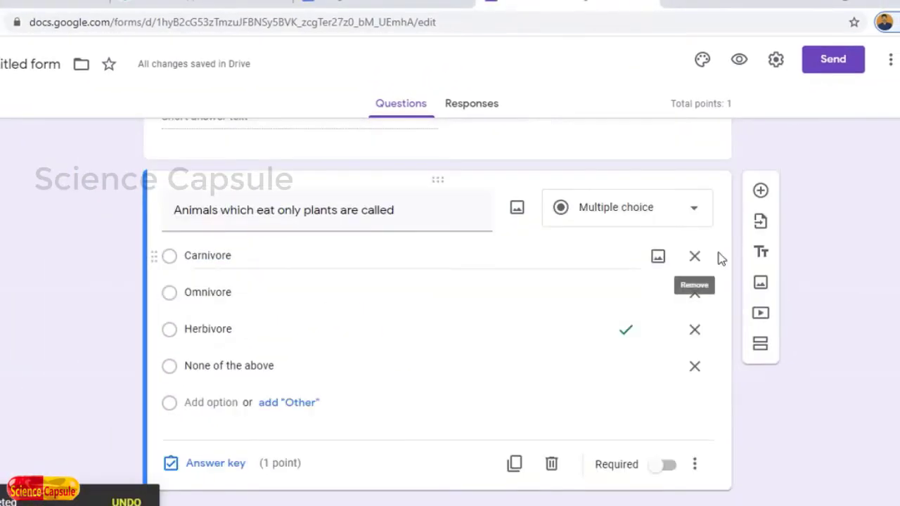
{"action": "left_click", "coordinate": [761, 193]}
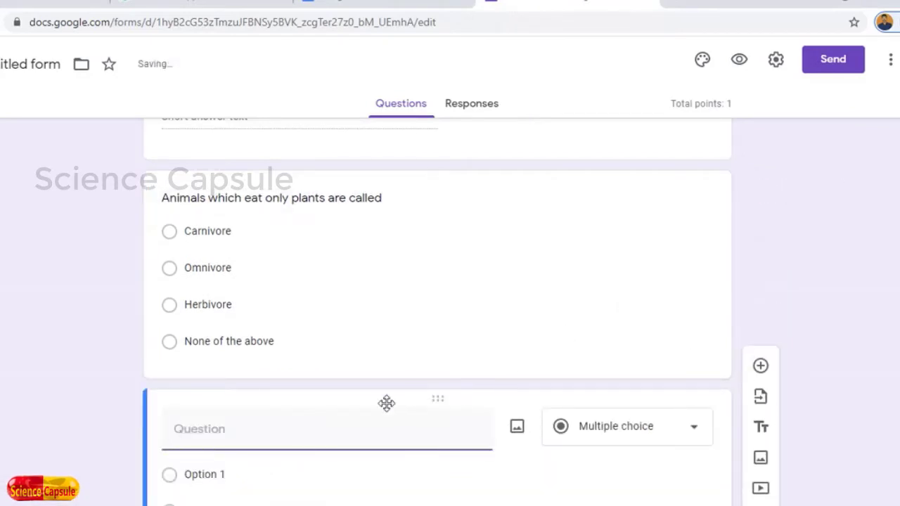
{"action": "left_click", "coordinate": [227, 322]}
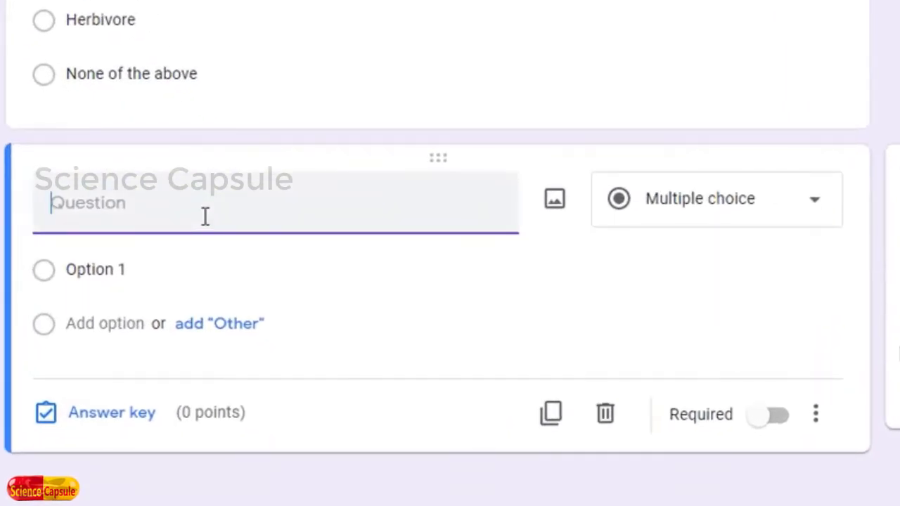
{"action": "type", "text": "Which "}
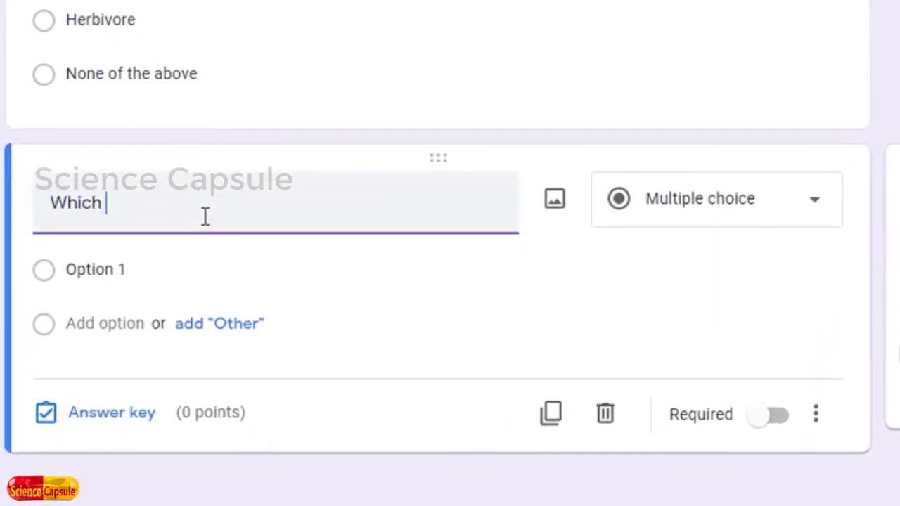
{"action": "type", "text": "of the follo"}
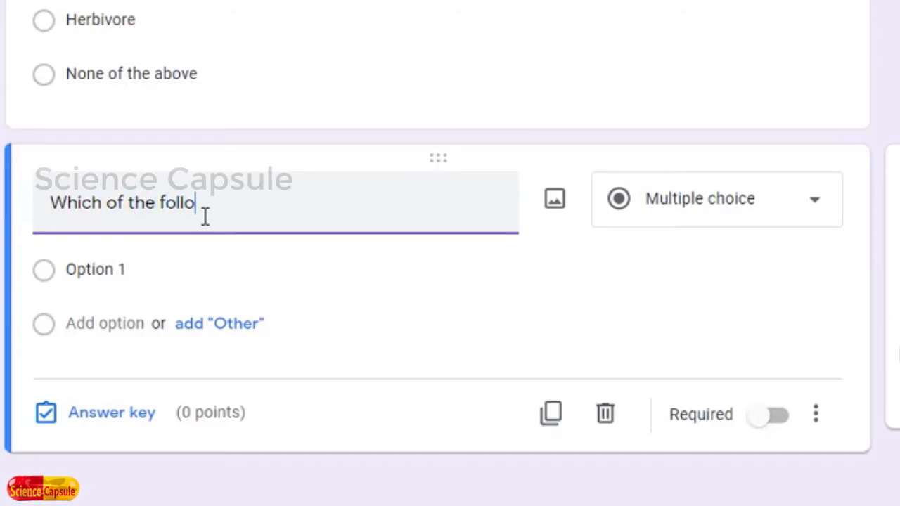
{"action": "type", "text": "wing are "}
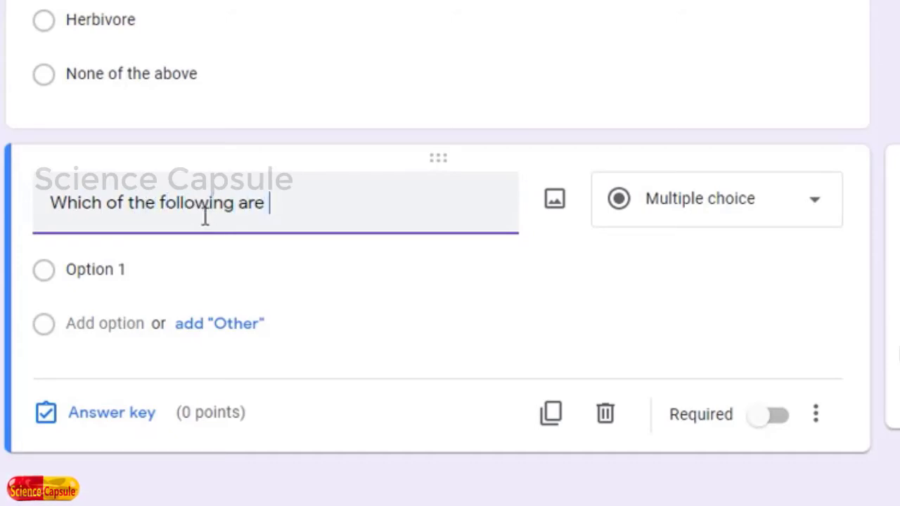
{"action": "type", "text": "omnivore"}
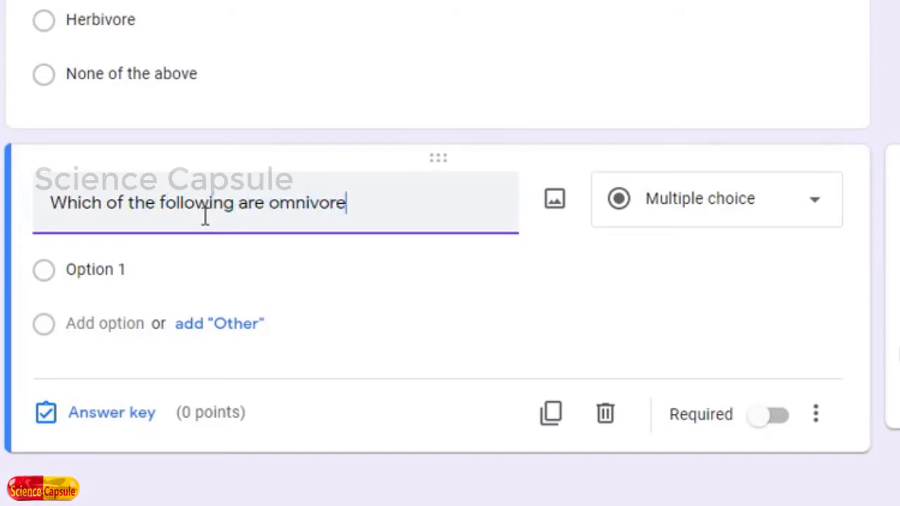
Complete the question text as "Which of the following are omnivores" and change its type to Checkboxes.
{"action": "type", "text": "s"}
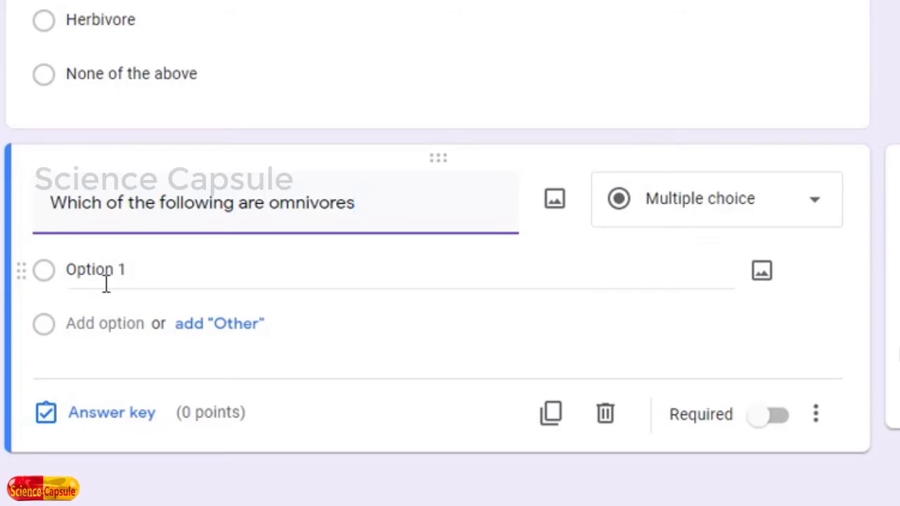
{"action": "left_click", "coordinate": [693, 215]}
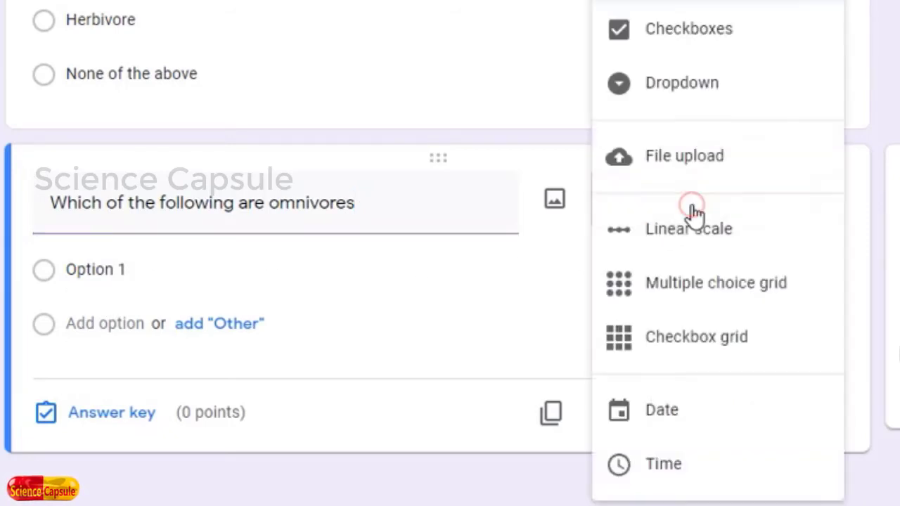
{"action": "left_click", "coordinate": [673, 32]}
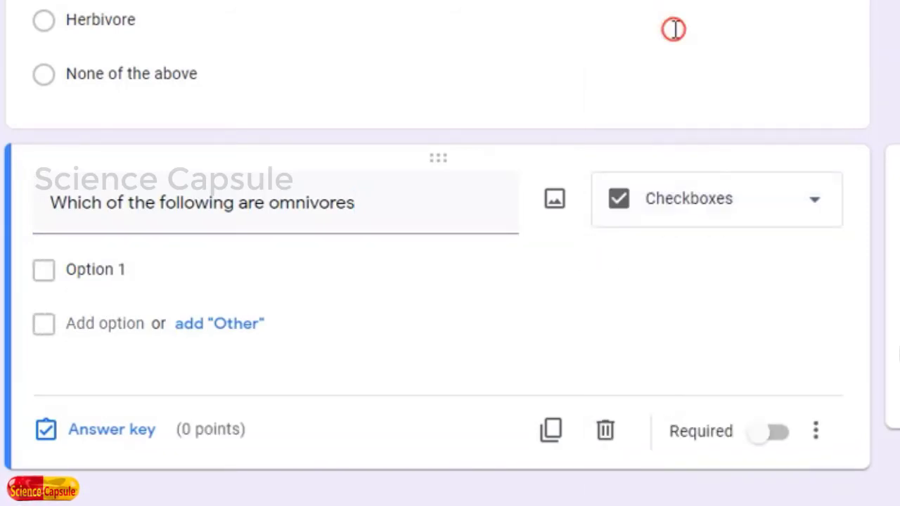
Enter "Cow", "Cat" and "Lion" as the first three options of the omnivores question.
{"action": "left_click", "coordinate": [130, 270]}
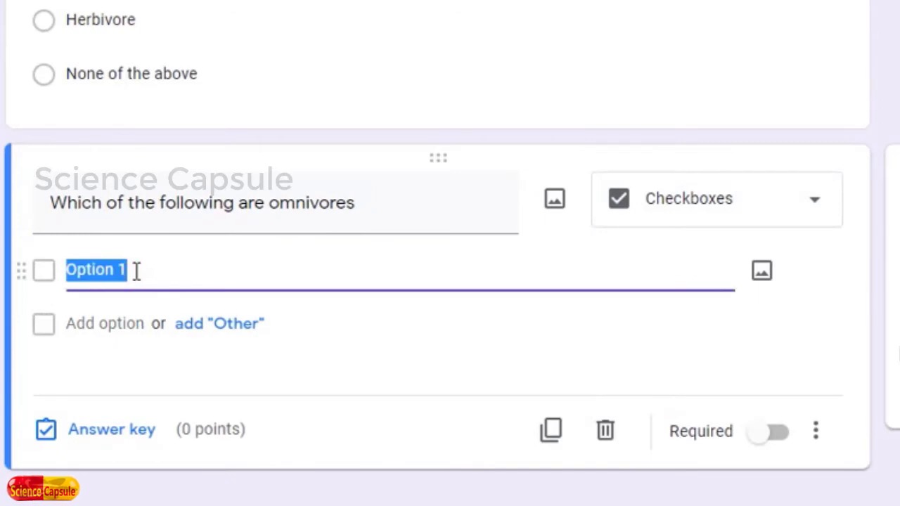
{"action": "type", "text": "Cow"}
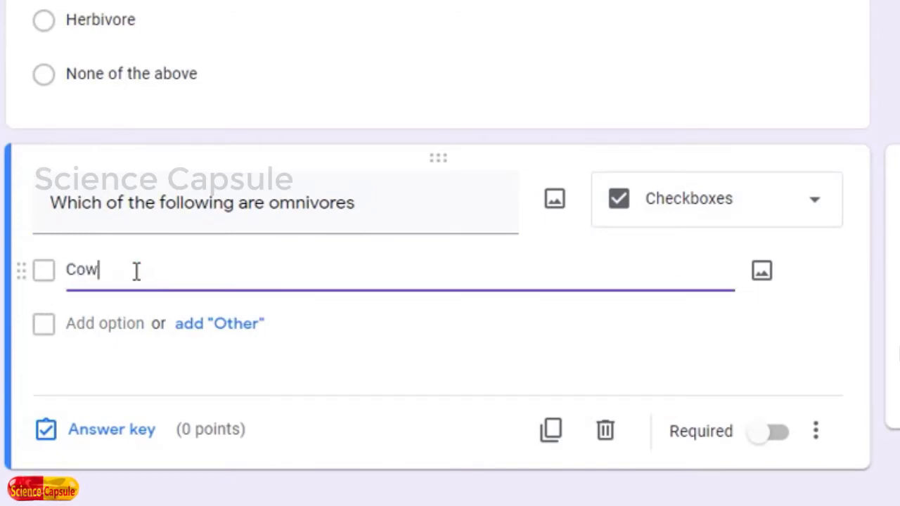
{"action": "left_click", "coordinate": [103, 324]}
{"action": "type", "text": "Cat"}
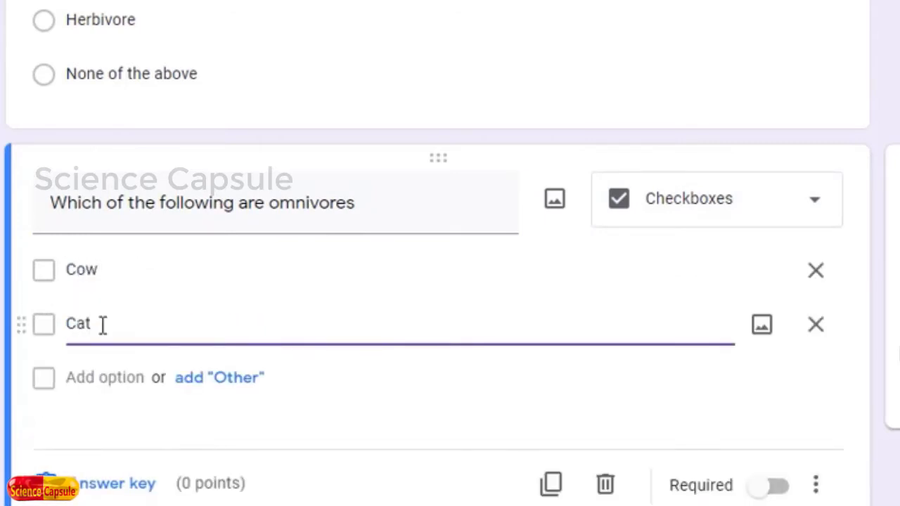
{"action": "left_click", "coordinate": [82, 378]}
{"action": "type", "text": "Lio"}
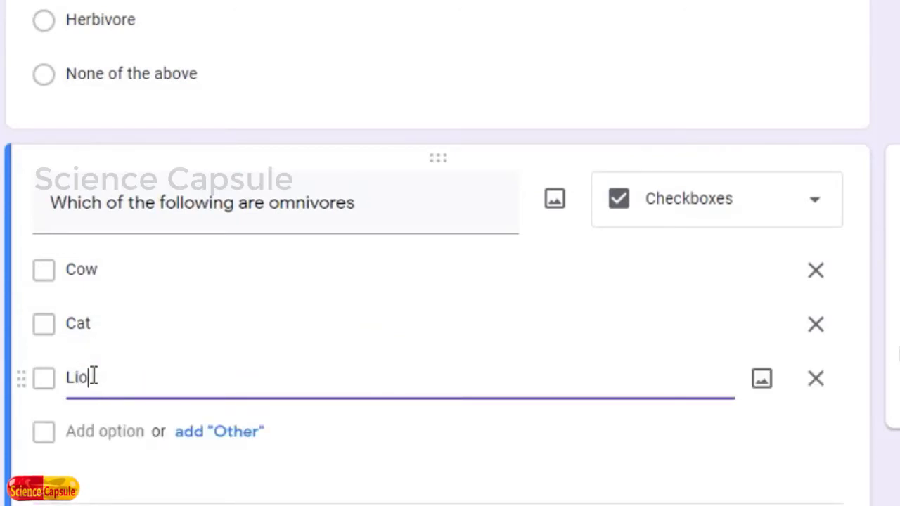
{"action": "type", "text": "n"}
Add "Goat", "Dog" and "Eagle" as further options of the omnivores question.
{"action": "left_click", "coordinate": [72, 432]}
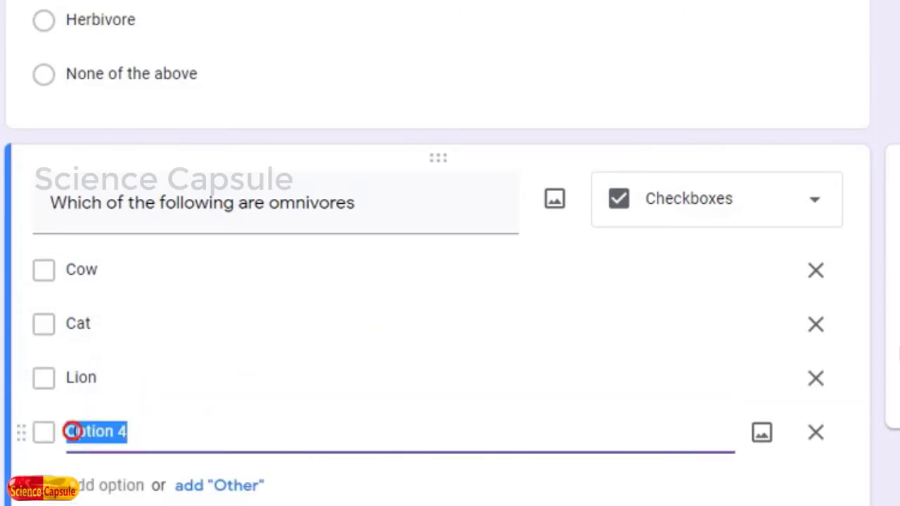
{"action": "type", "text": "C"}
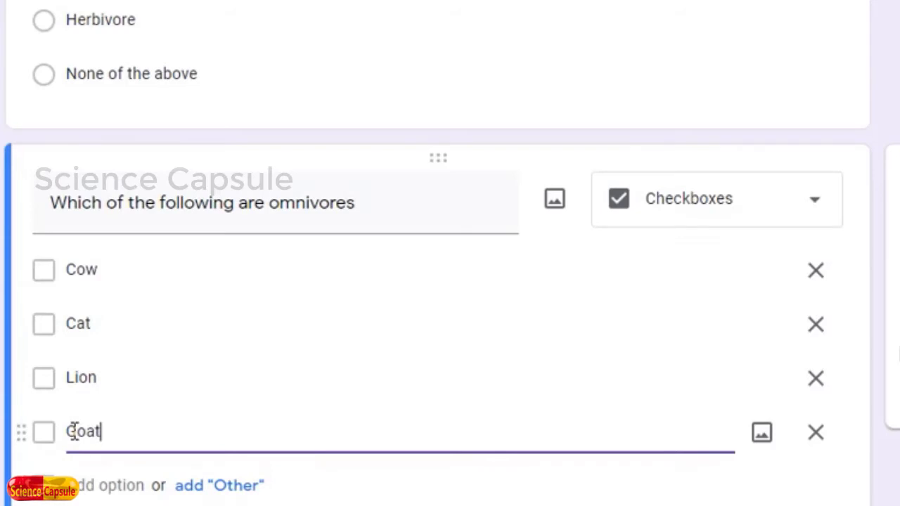
{"action": "left_click", "coordinate": [76, 484]}
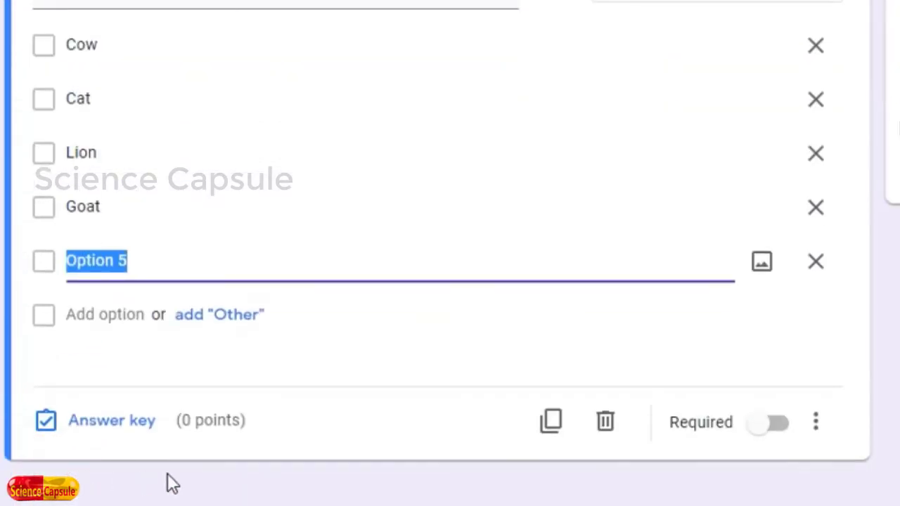
{"action": "type", "text": "Dog"}
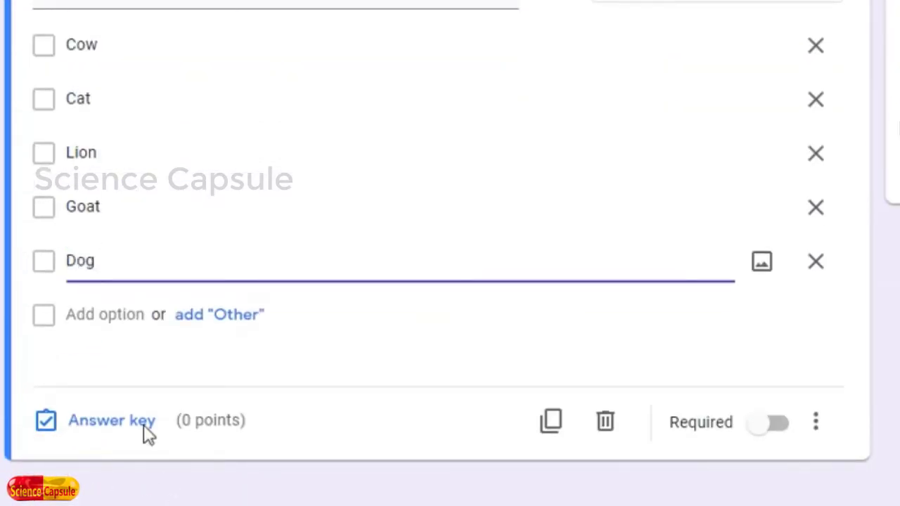
{"action": "left_click", "coordinate": [88, 314]}
{"action": "type", "text": "E"}
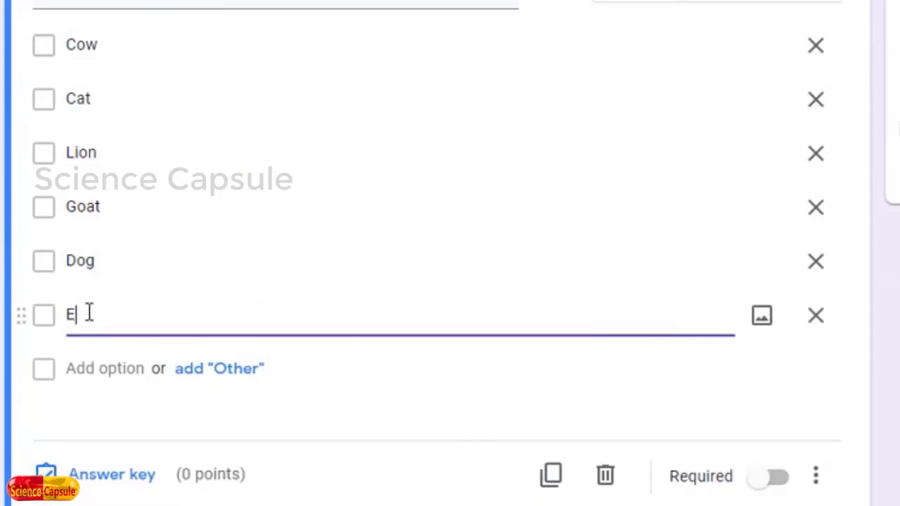
{"action": "type", "text": "agle"}
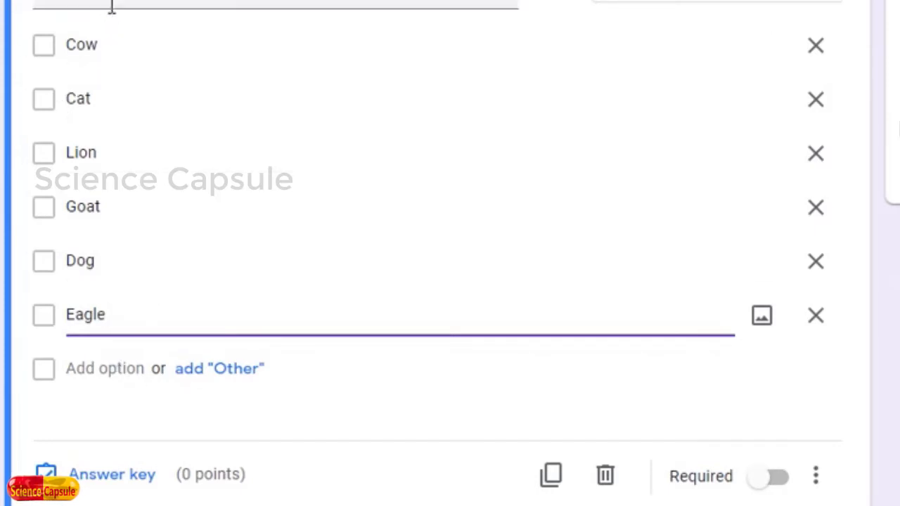
In the omnivores question's answer key, mark Cat and Dog as correct and set the score to 2 points.
{"action": "scroll", "coordinate": [151, 282], "scroll_direction": "down", "scroll_amount": 1}
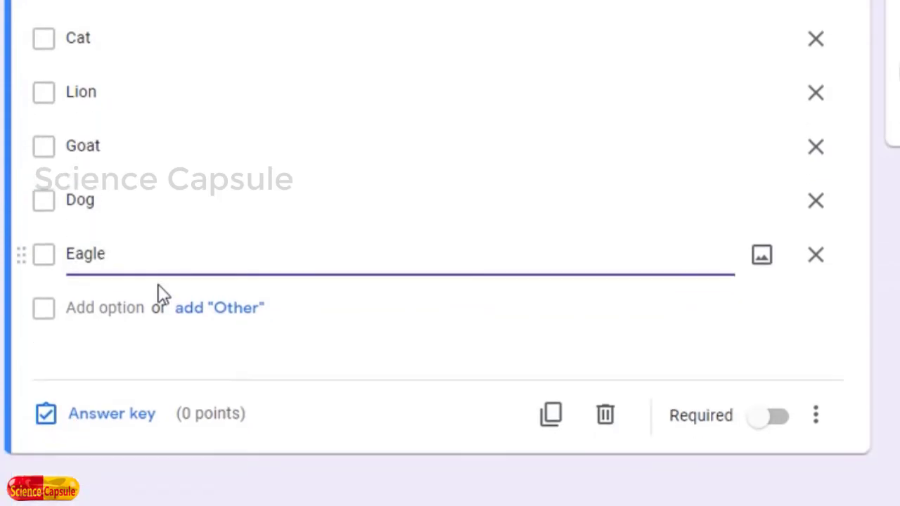
{"action": "left_click", "coordinate": [109, 418]}
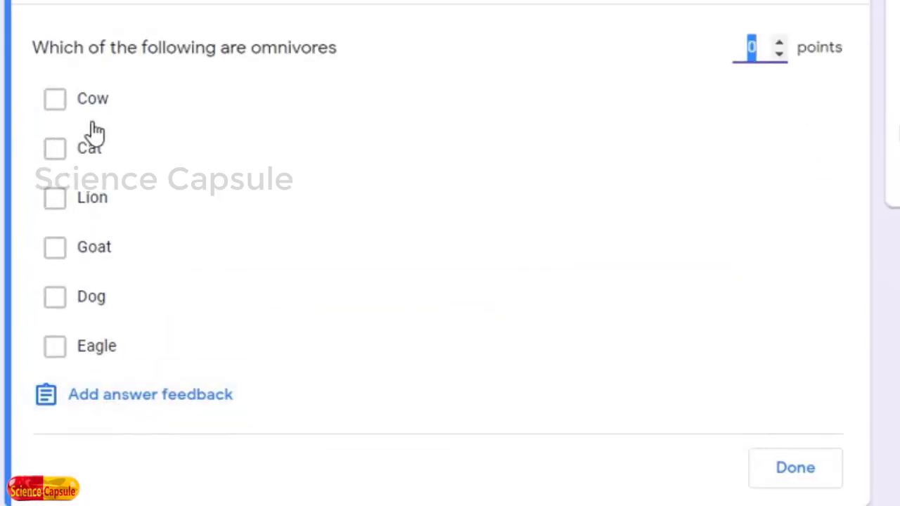
{"action": "left_click", "coordinate": [56, 150]}
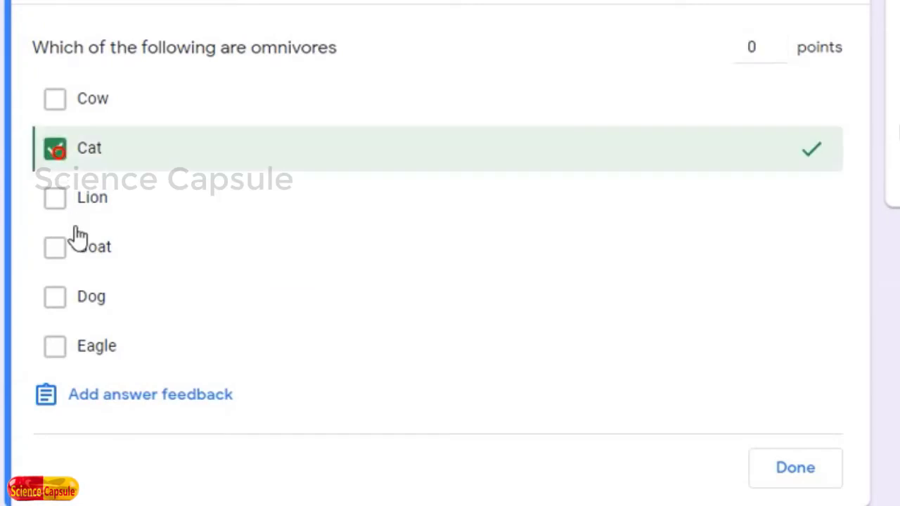
{"action": "left_click", "coordinate": [63, 315]}
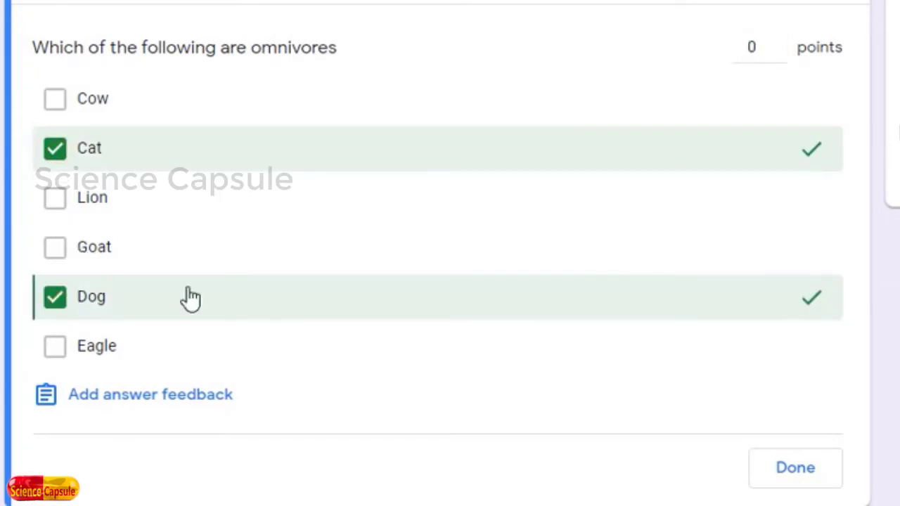
{"action": "left_click", "coordinate": [780, 44]}
{"action": "left_click", "coordinate": [779, 44]}
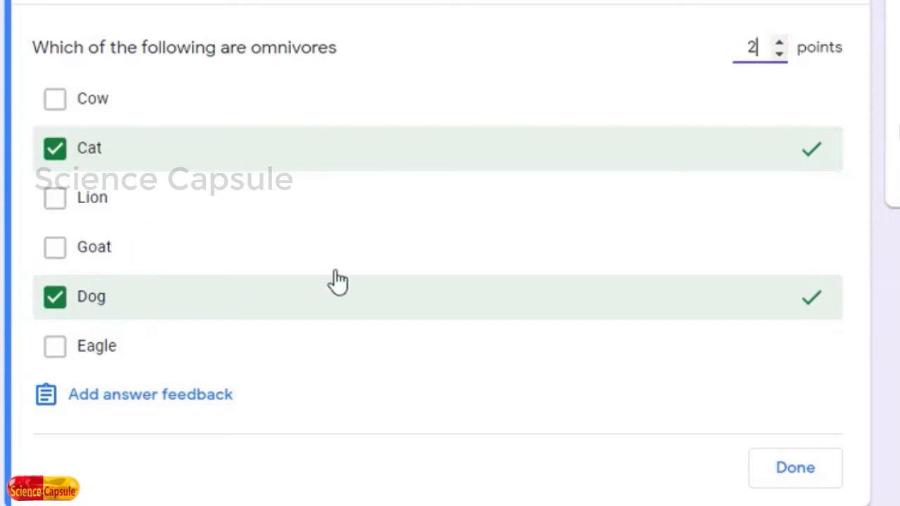
Add the feedback "Oh No!! Its wrong answer" for incorrect answers to the omnivores question.
{"action": "scroll", "coordinate": [372, 272], "scroll_direction": "down", "scroll_amount": 1}
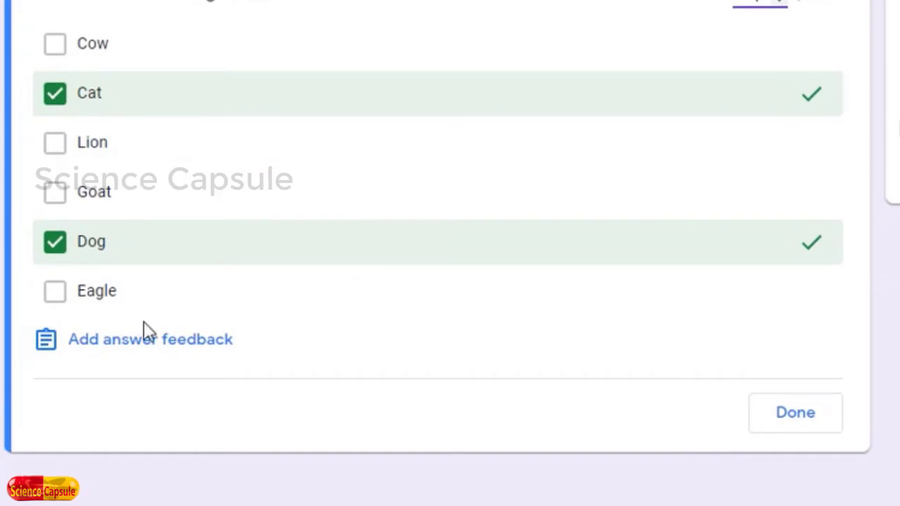
{"action": "left_click", "coordinate": [135, 342]}
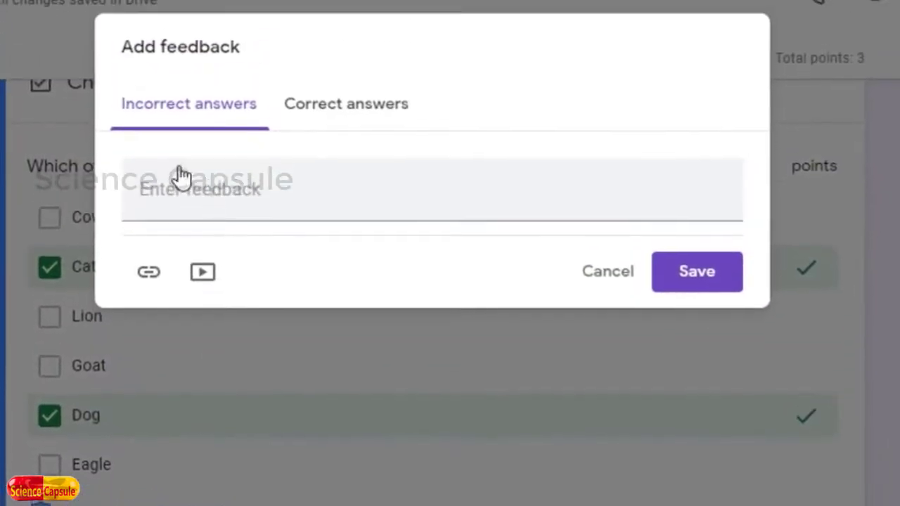
{"action": "left_click", "coordinate": [173, 102]}
{"action": "left_click", "coordinate": [177, 192]}
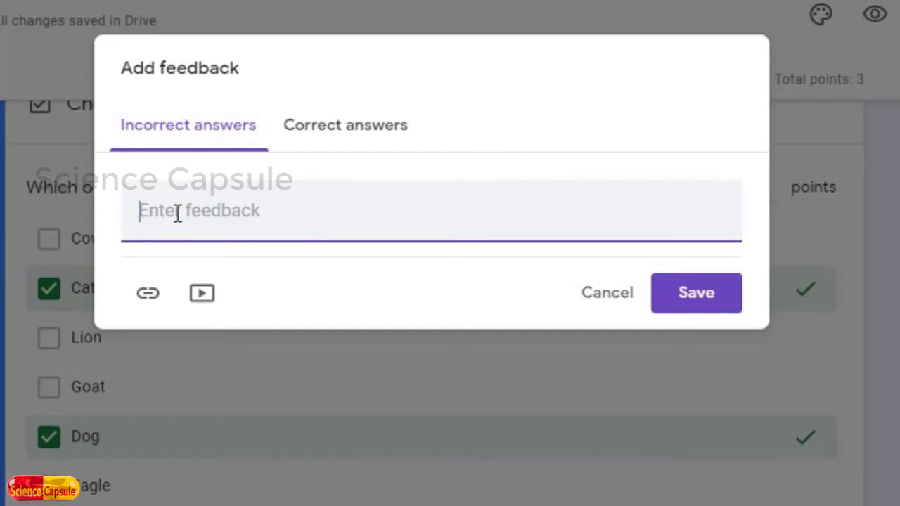
{"action": "type", "text": "Oh No!! I"}
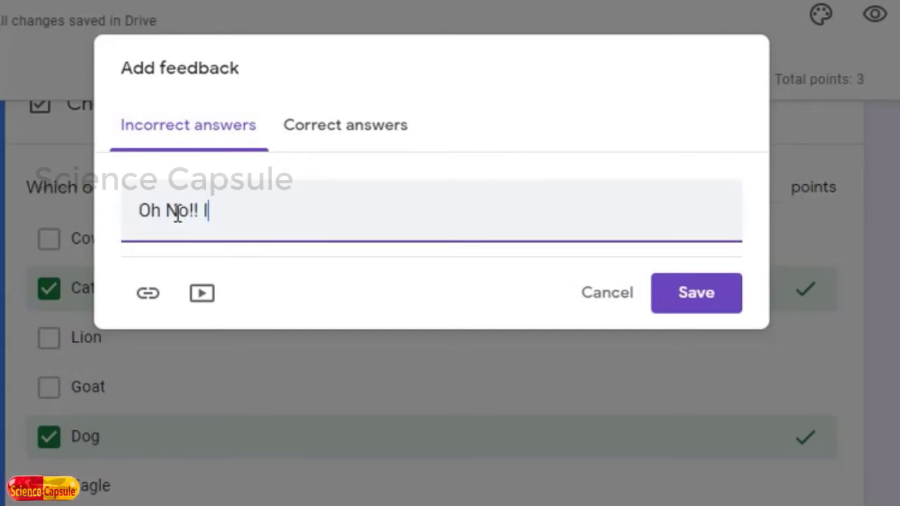
{"action": "type", "text": "ts wrong"}
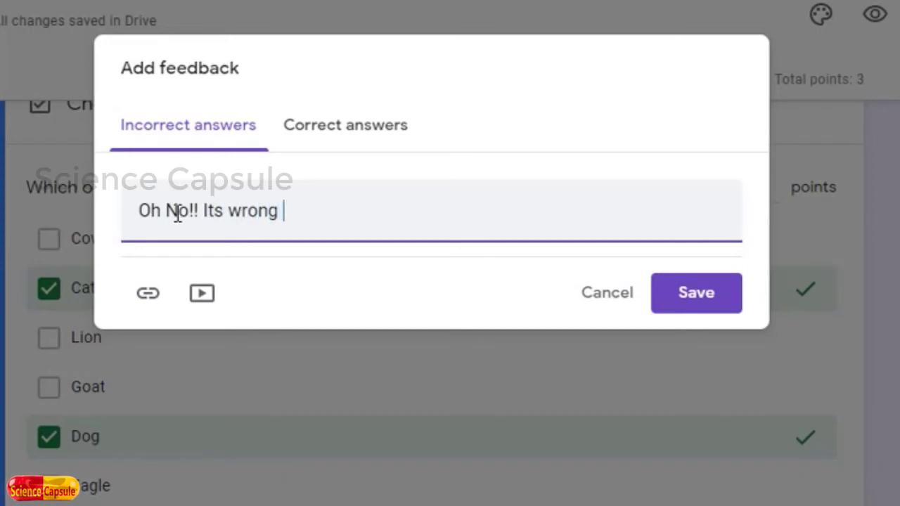
{"action": "type", "text": " answer"}
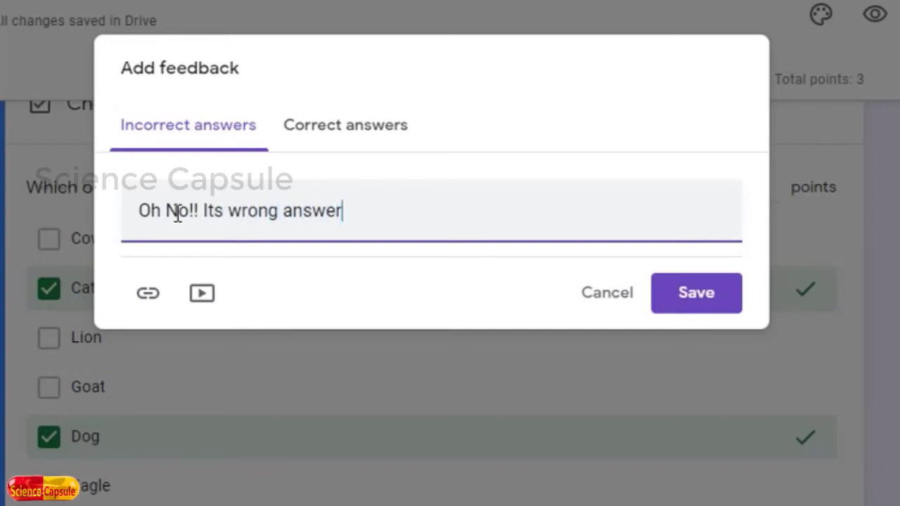
Enter "Excellent!!!" as the feedback for correct answers and save the feedback.
{"action": "left_click", "coordinate": [362, 137]}
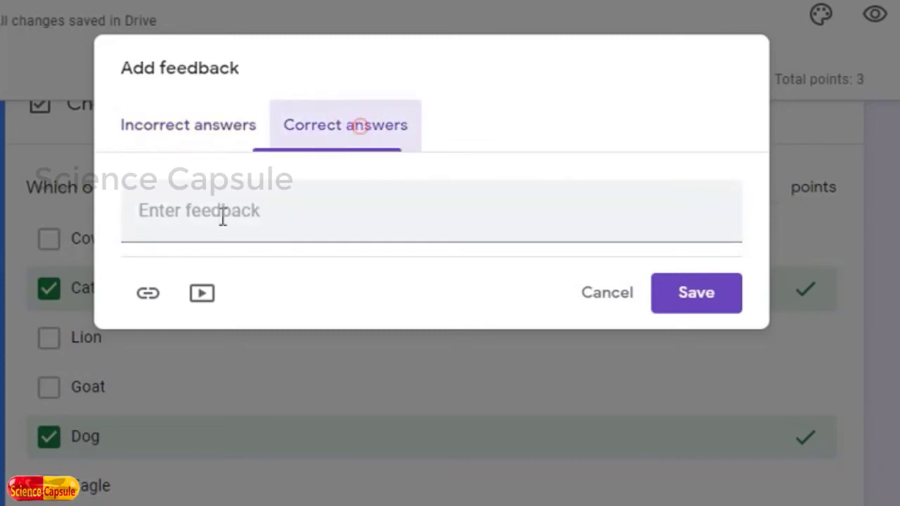
{"action": "left_click", "coordinate": [213, 211]}
{"action": "type", "text": "Excellent"}
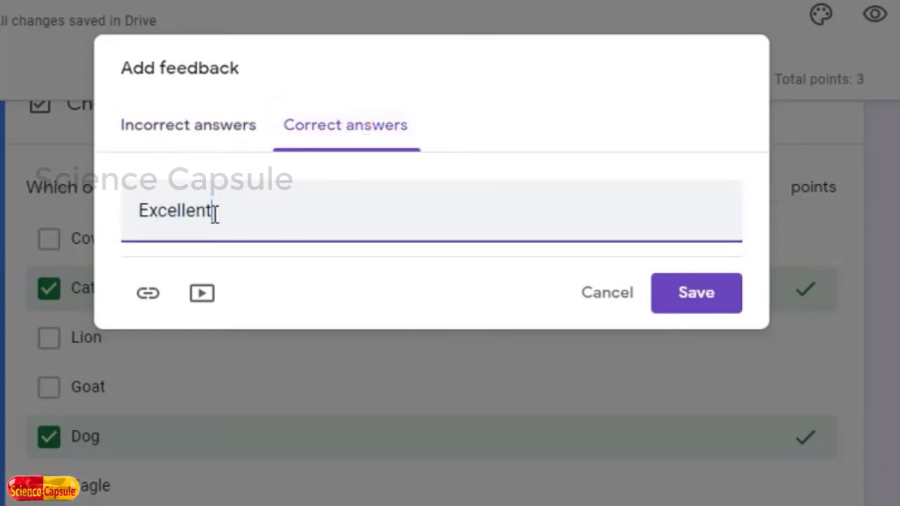
{"action": "type", "text": "!!!"}
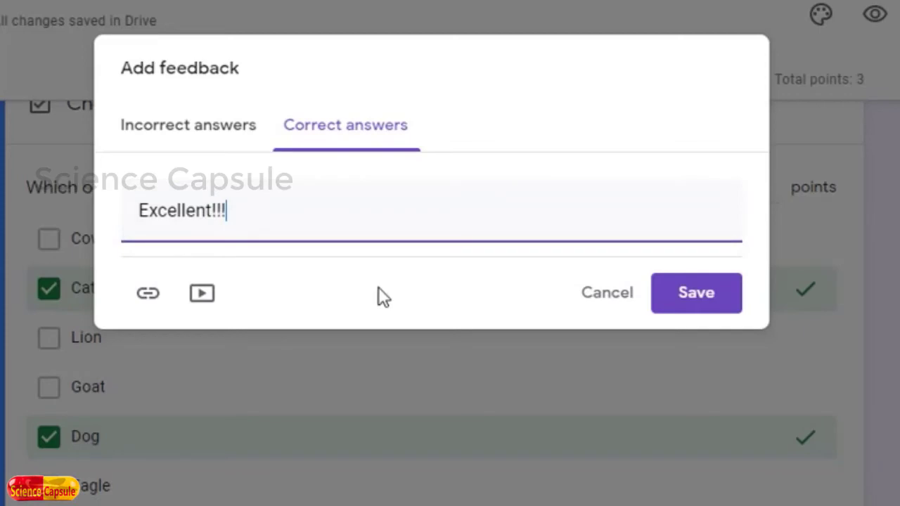
{"action": "left_click", "coordinate": [696, 293]}
Review the omnivores question's correct answers, points and feedback, and finish editing its answer key.
{"action": "scroll", "coordinate": [711, 209], "scroll_direction": "down", "scroll_amount": 4}
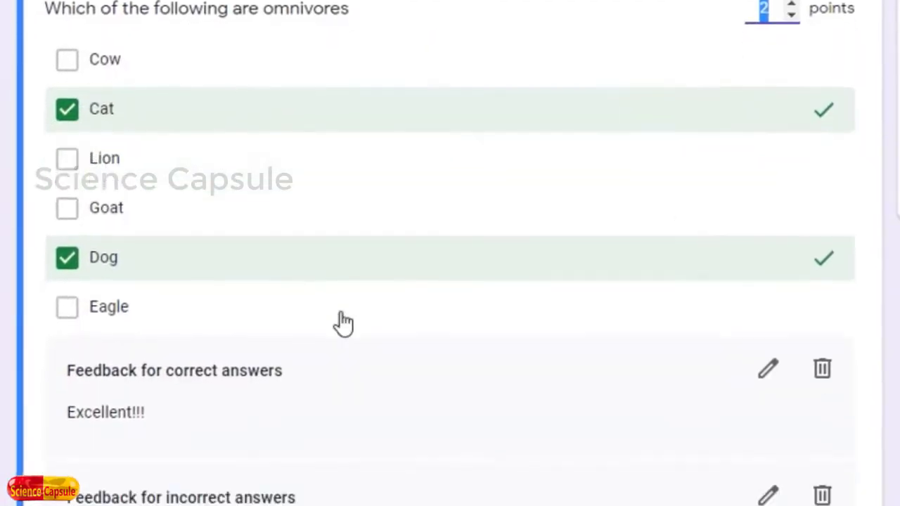
{"action": "scroll", "coordinate": [320, 317], "scroll_direction": "up", "scroll_amount": 5}
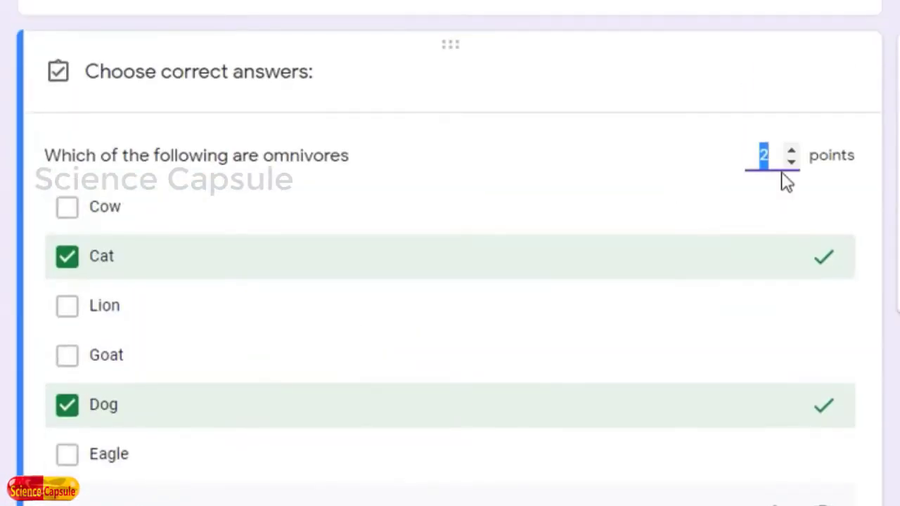
{"action": "scroll", "coordinate": [603, 283], "scroll_direction": "down", "scroll_amount": 2}
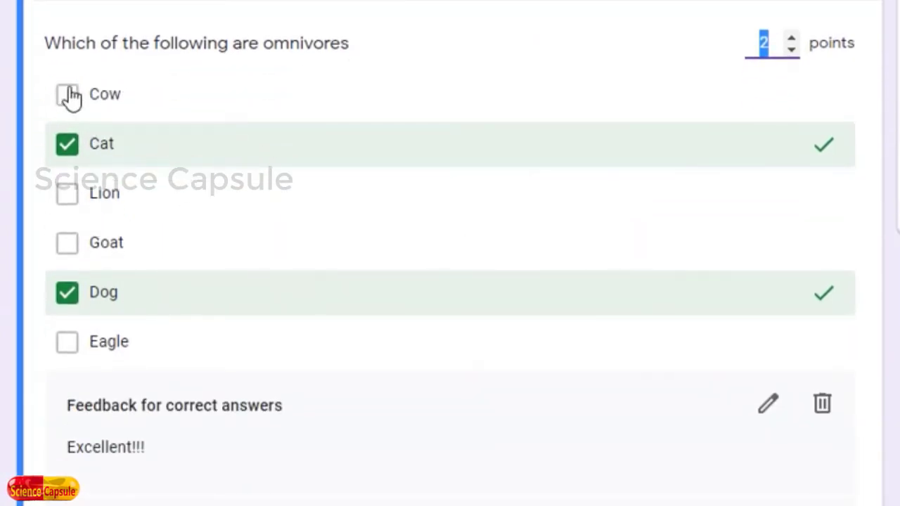
{"action": "scroll", "coordinate": [271, 355], "scroll_direction": "down", "scroll_amount": 3}
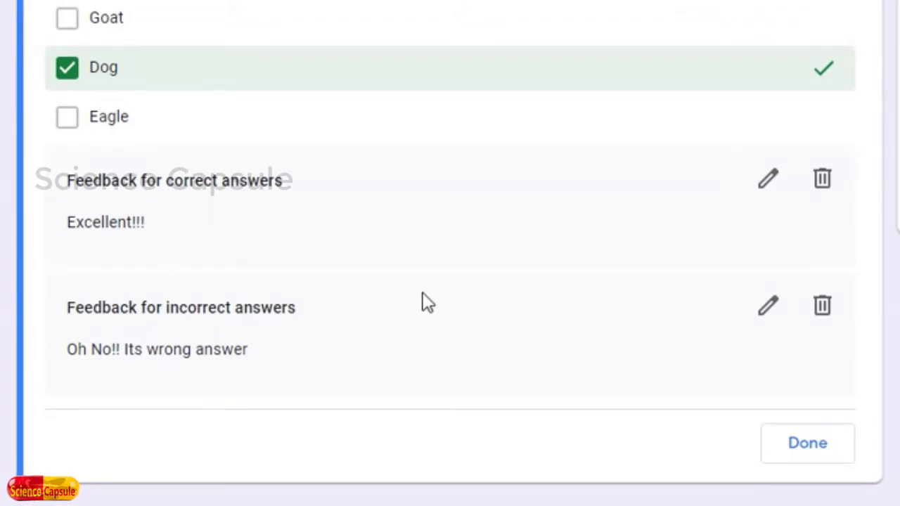
{"action": "left_click", "coordinate": [818, 455]}
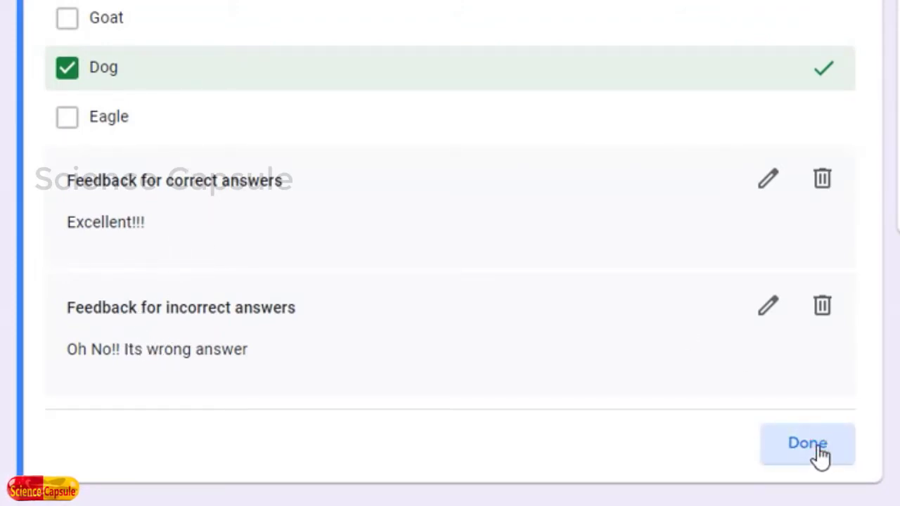
{"action": "scroll", "coordinate": [312, 289], "scroll_direction": "up", "scroll_amount": 5}
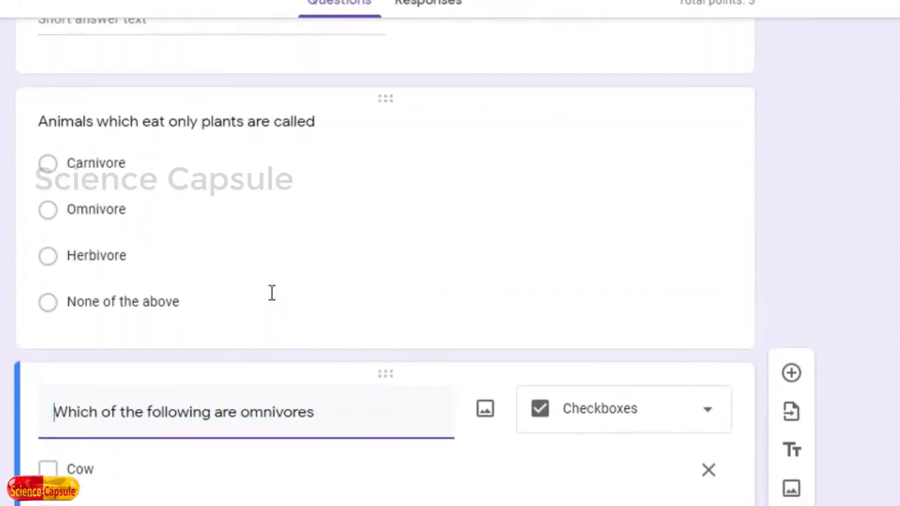
{"action": "scroll", "coordinate": [271, 293], "scroll_direction": "down", "scroll_amount": 5}
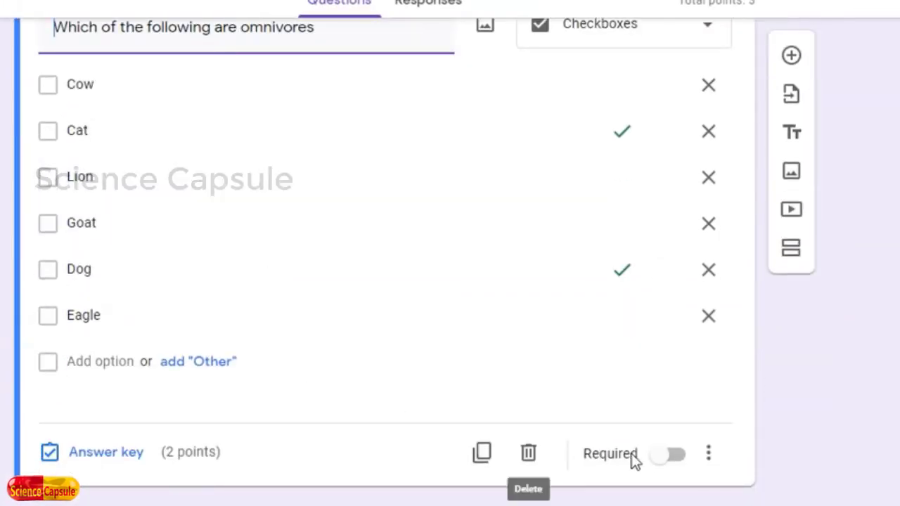
{"action": "scroll", "coordinate": [415, 382], "scroll_direction": "up", "scroll_amount": 5}
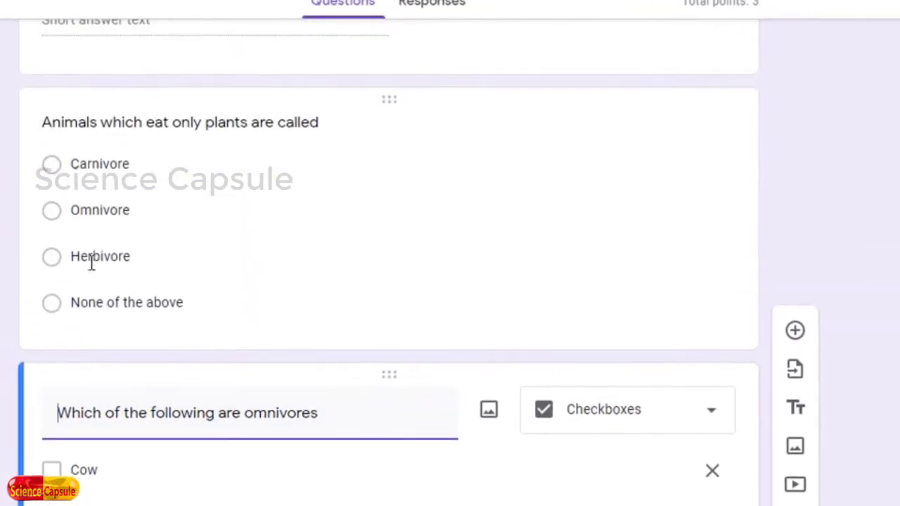
Add a question after the omnivores question reading "Honebees collect sweet juices present in the leaves called...................".
{"action": "scroll", "coordinate": [217, 291], "scroll_direction": "down", "scroll_amount": 4}
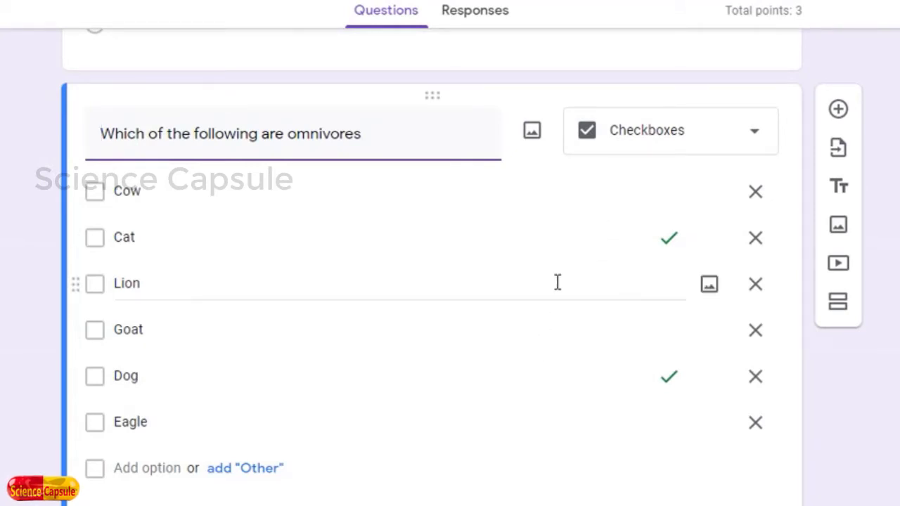
{"action": "scroll", "coordinate": [556, 282], "scroll_direction": "down", "scroll_amount": 2}
{"action": "scroll", "coordinate": [773, 310], "scroll_direction": "up", "scroll_amount": 3}
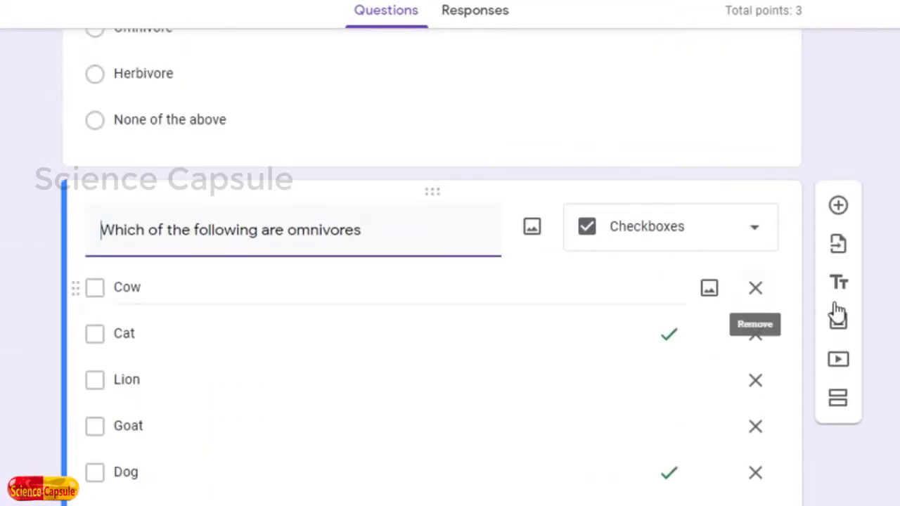
{"action": "left_click", "coordinate": [839, 211]}
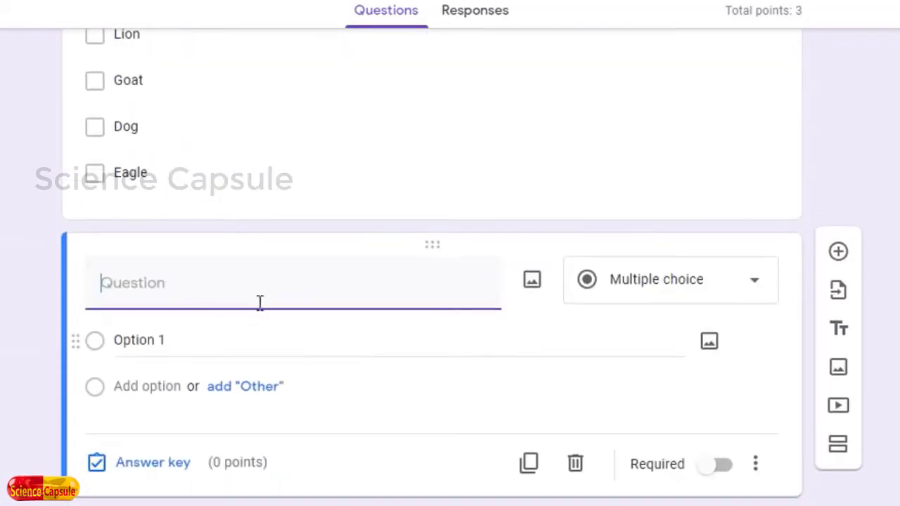
{"action": "type", "text": "H"}
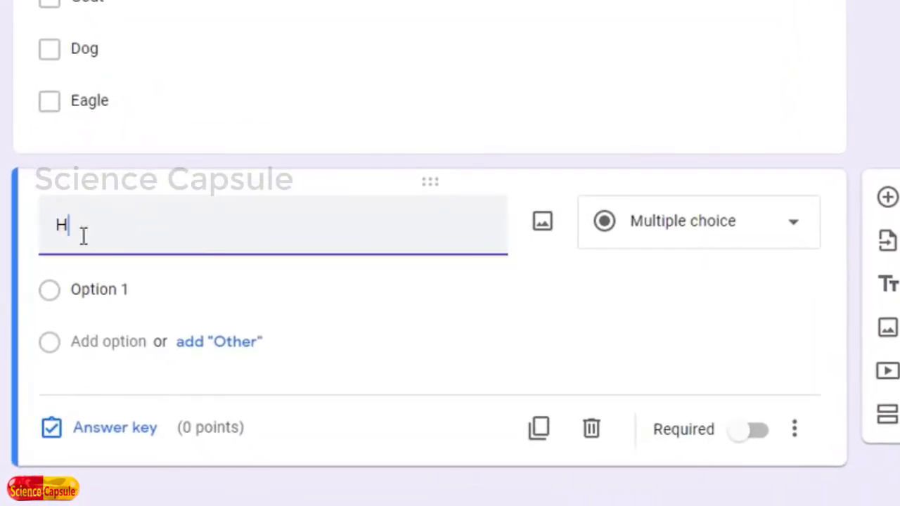
{"action": "type", "text": "oneb"}
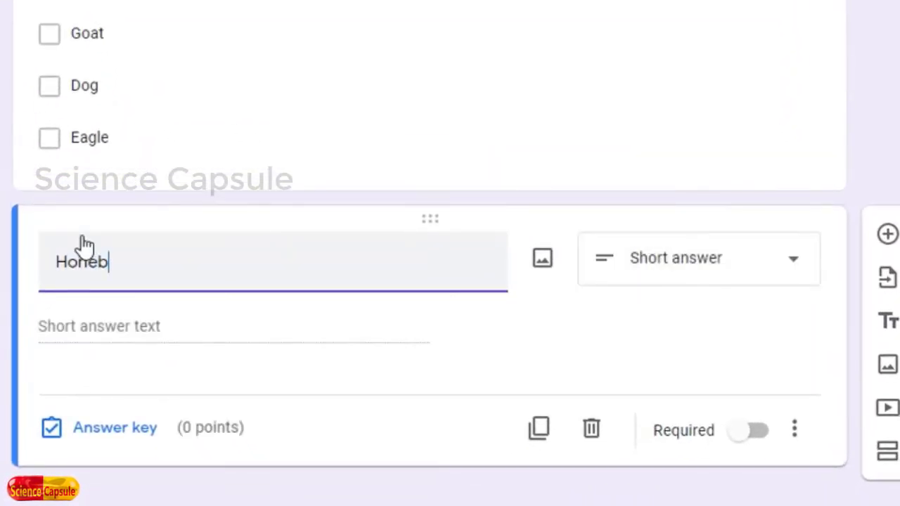
{"action": "type", "text": "ees col"}
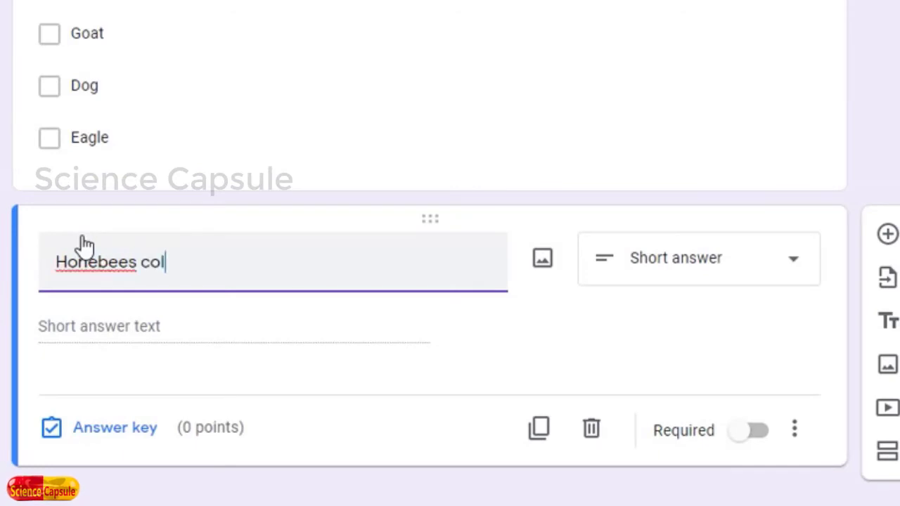
{"action": "type", "text": "lect swee"}
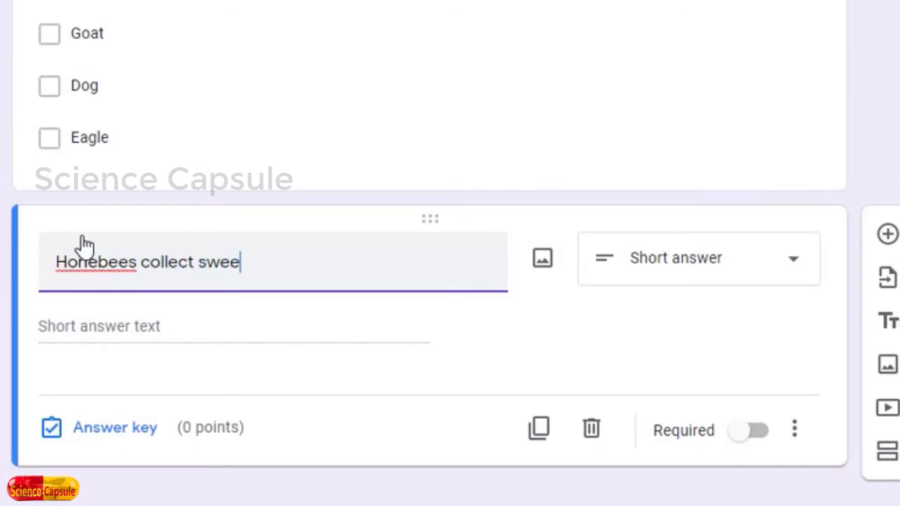
{"action": "type", "text": "t juices"}
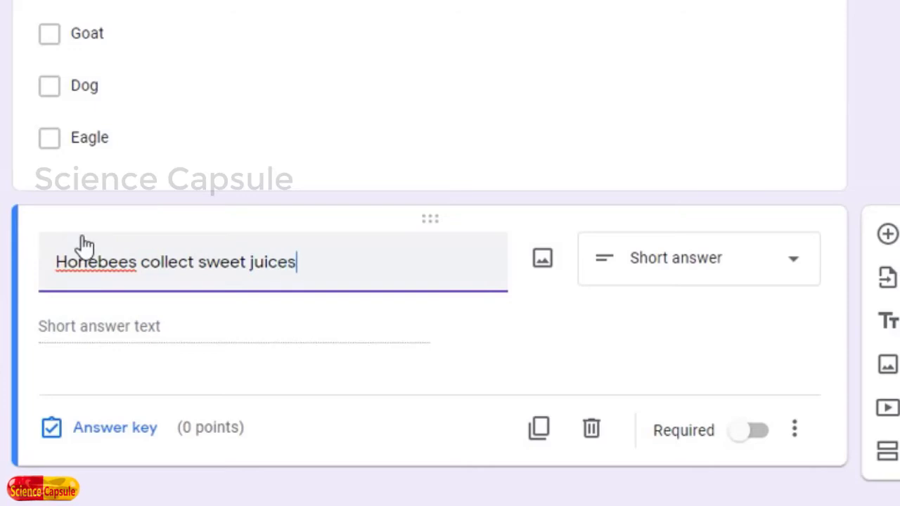
{"action": "type", "text": " presen"}
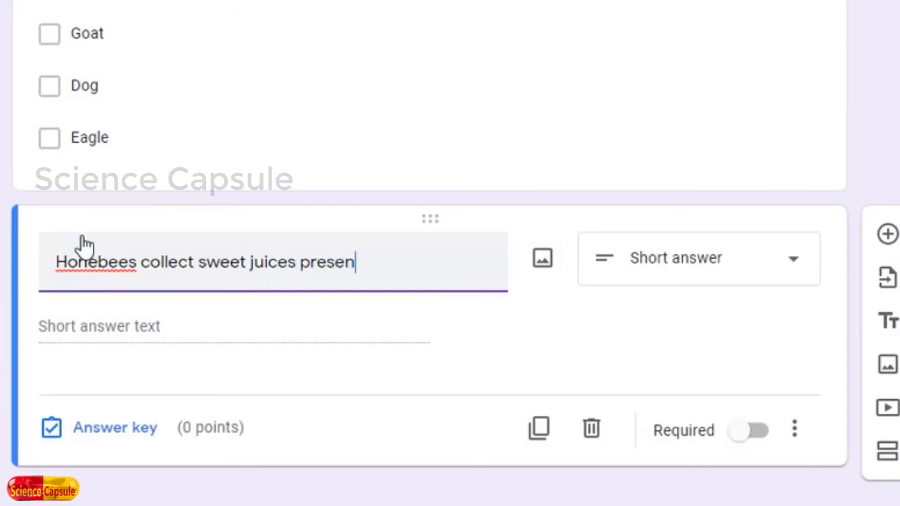
{"action": "type", "text": "t in the leav"}
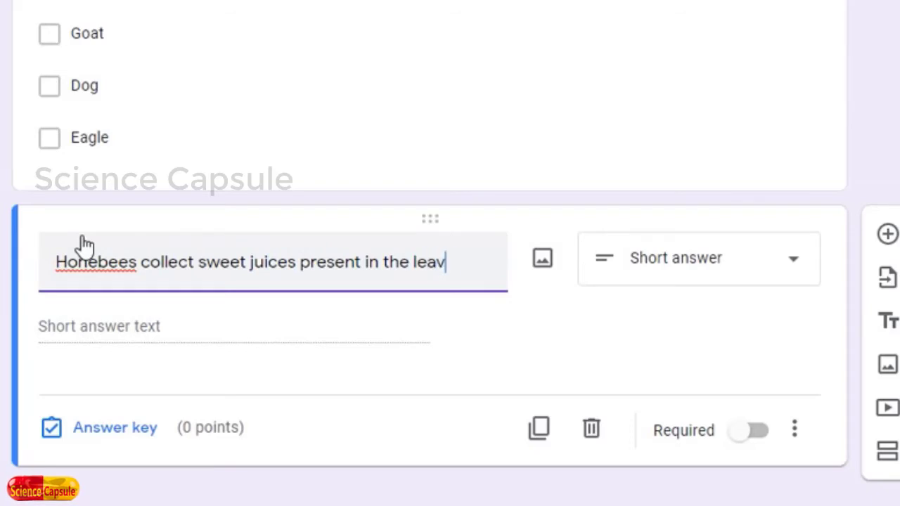
{"action": "type", "text": "es called"}
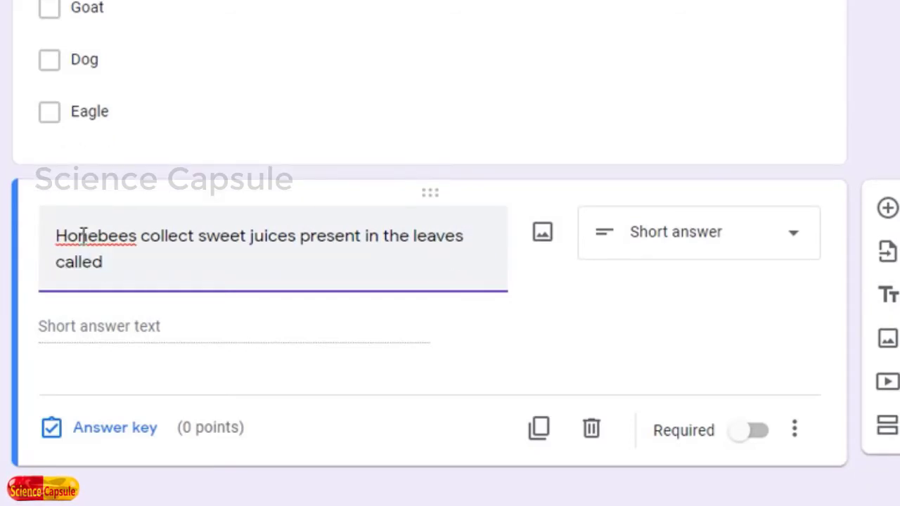
{"action": "type", "text": "................"}
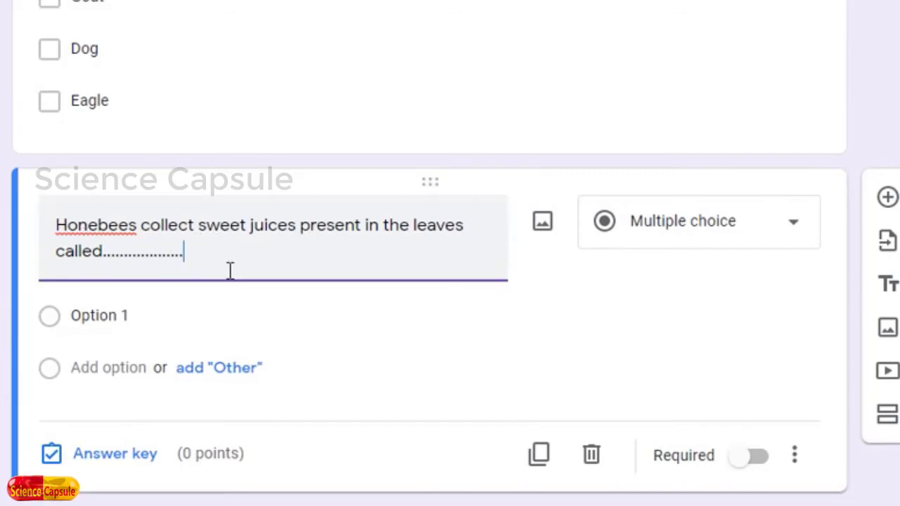
Set the type of the question about sweet juices to Short answer and check its wording.
{"action": "left_click", "coordinate": [682, 224]}
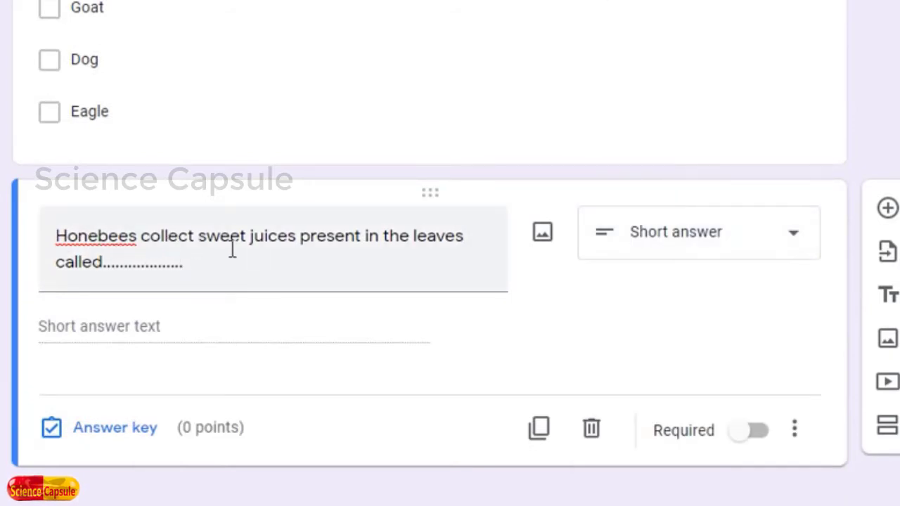
{"action": "left_click", "coordinate": [296, 239]}
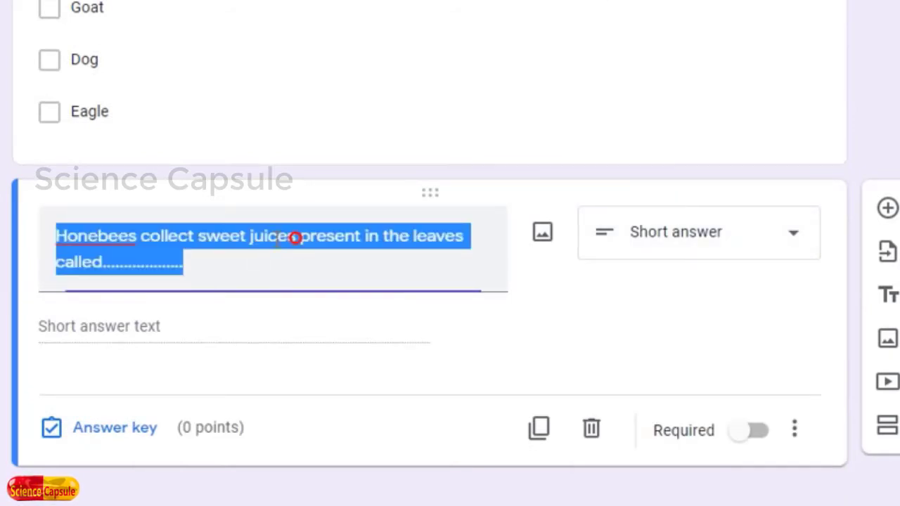
{"action": "left_click", "coordinate": [296, 237]}
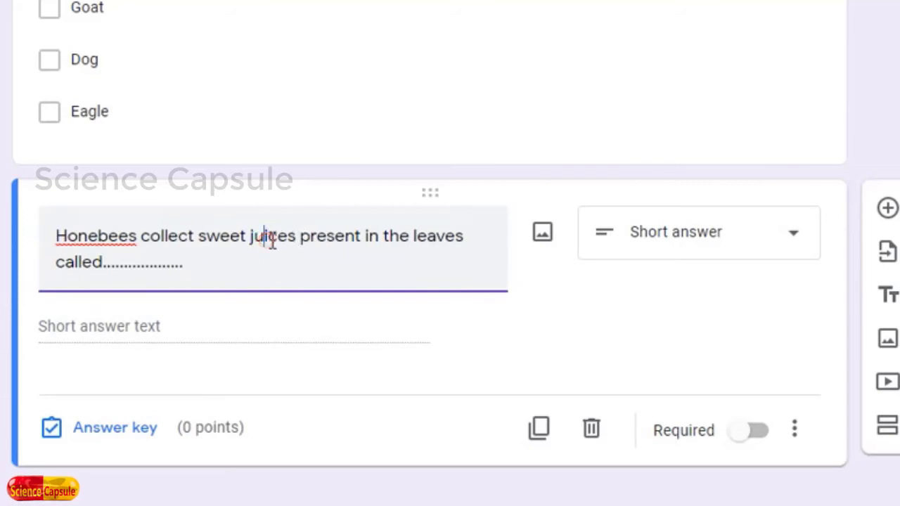
{"action": "left_click", "coordinate": [107, 262]}
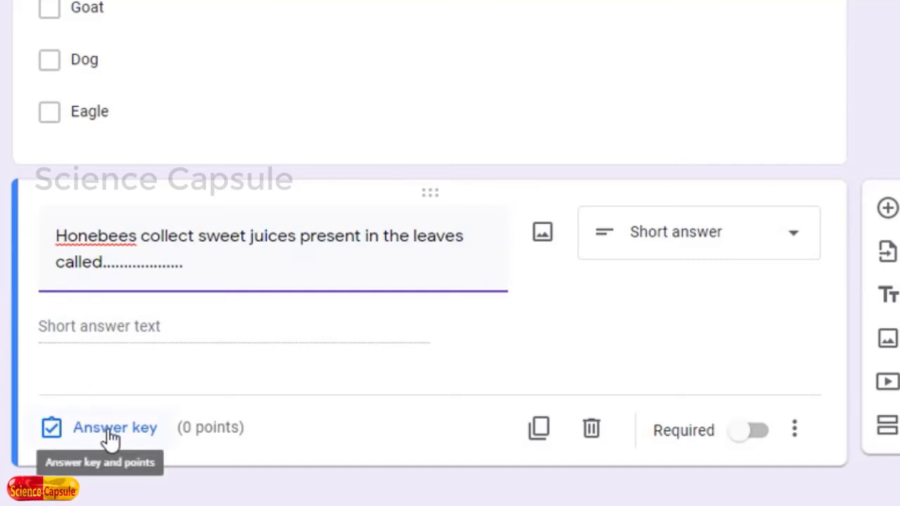
In the sweet juices question's answer key, list both "nectar" and "Nectar" as correct answers.
{"action": "left_click", "coordinate": [83, 433]}
{"action": "left_click", "coordinate": [62, 346]}
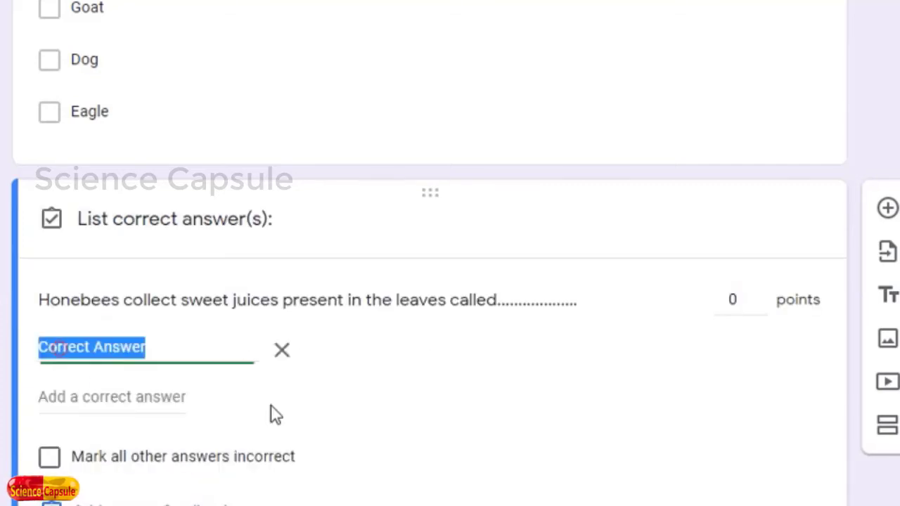
{"action": "type", "text": "nectar"}
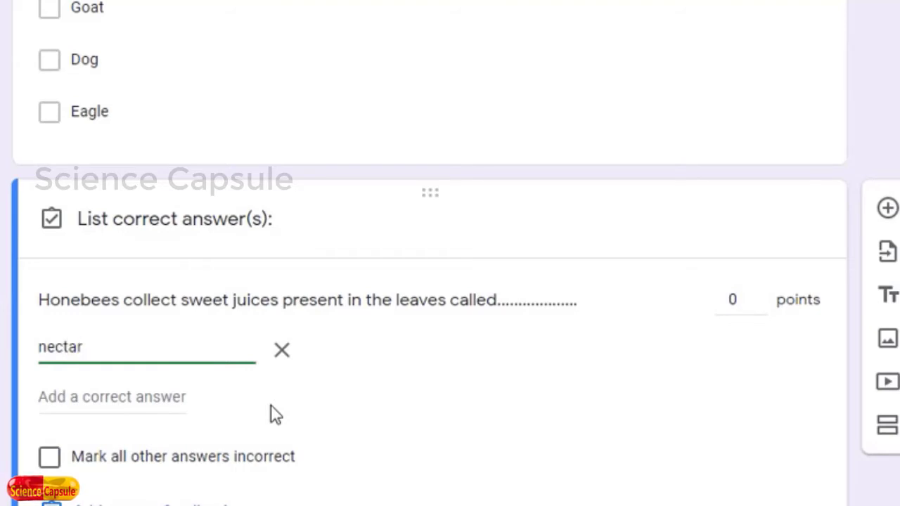
{"action": "left_click", "coordinate": [98, 396]}
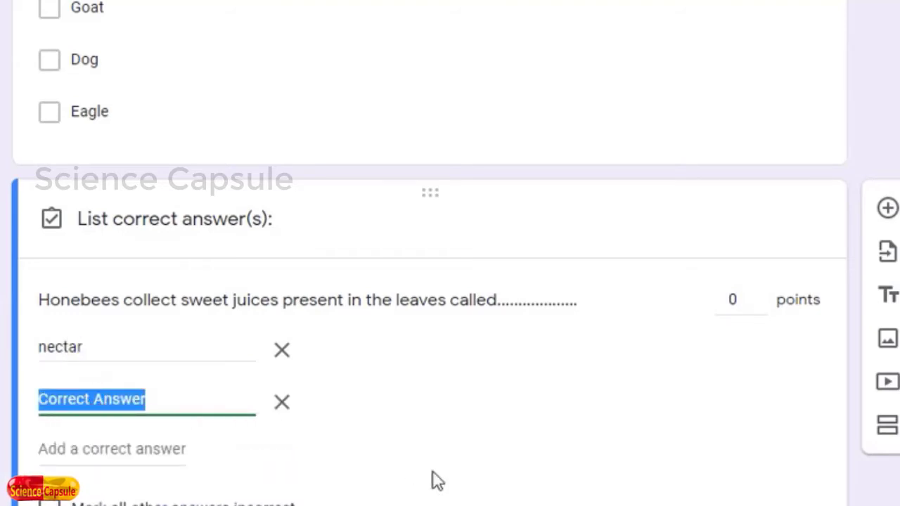
{"action": "type", "text": "Nectar"}
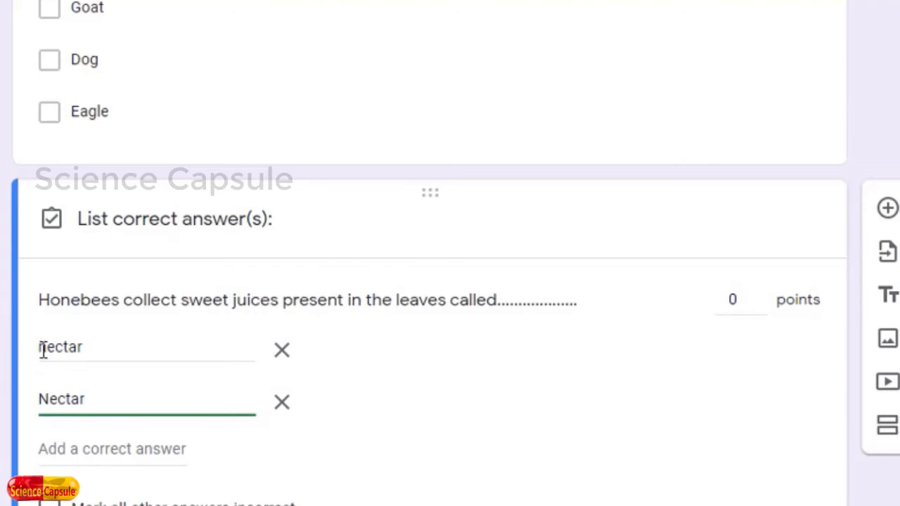
{"action": "left_click_drag", "start_coordinate": [40, 347], "coordinate": [87, 343]}
{"action": "left_click", "coordinate": [96, 345]}
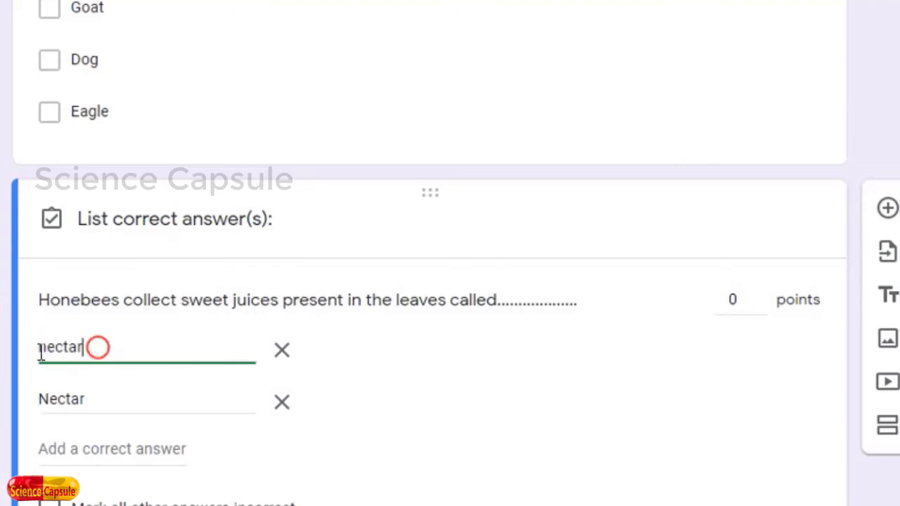
{"action": "double_click", "coordinate": [91, 399]}
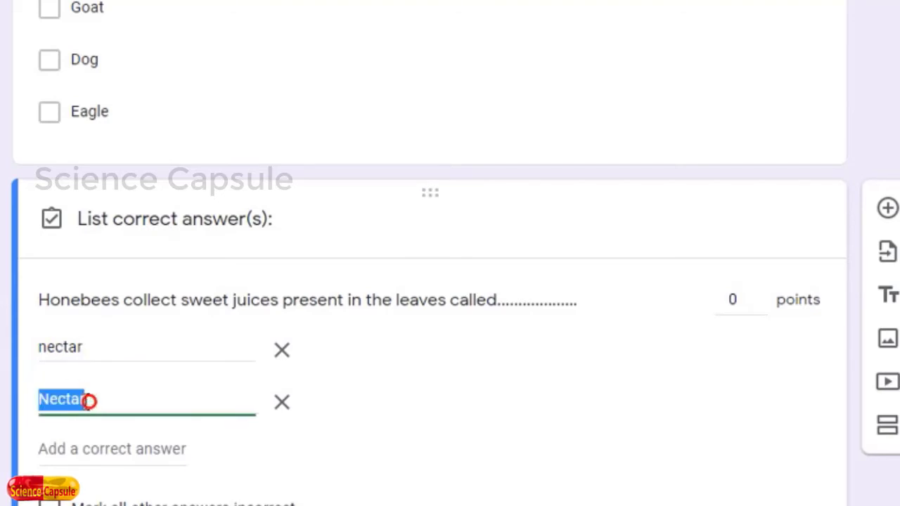
{"action": "left_click", "coordinate": [39, 399]}
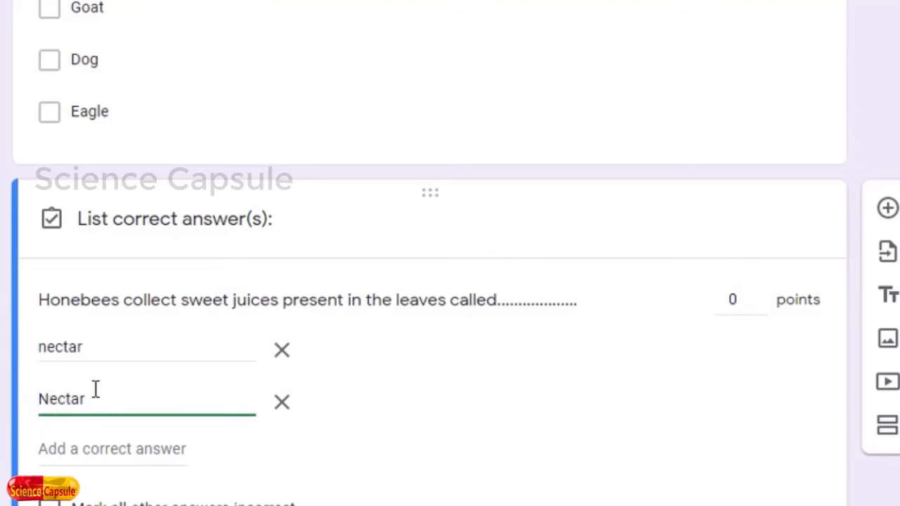
Mark all other answers incorrect, set the sweet juices question to 1 point, and finish editing its answer key.
{"action": "scroll", "coordinate": [94, 389], "scroll_direction": "down", "scroll_amount": 3}
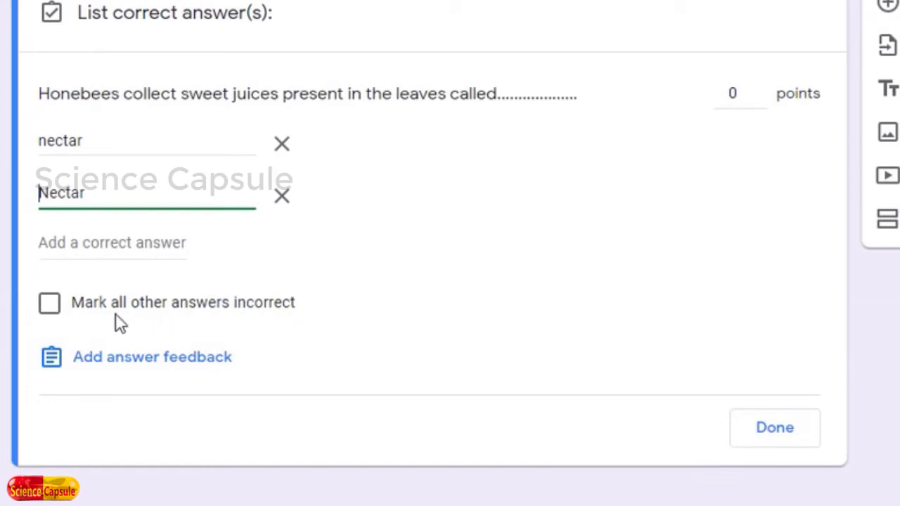
{"action": "left_click", "coordinate": [50, 313]}
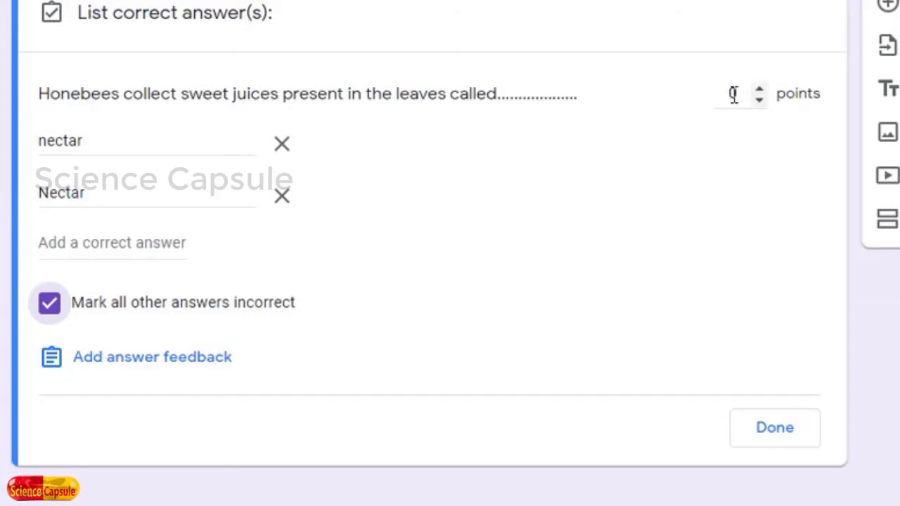
{"action": "left_click", "coordinate": [762, 90]}
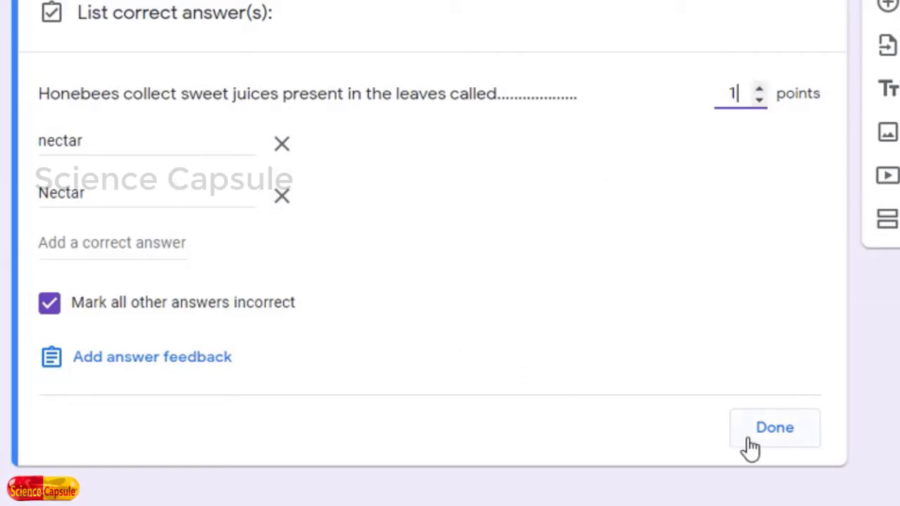
{"action": "left_click", "coordinate": [786, 442]}
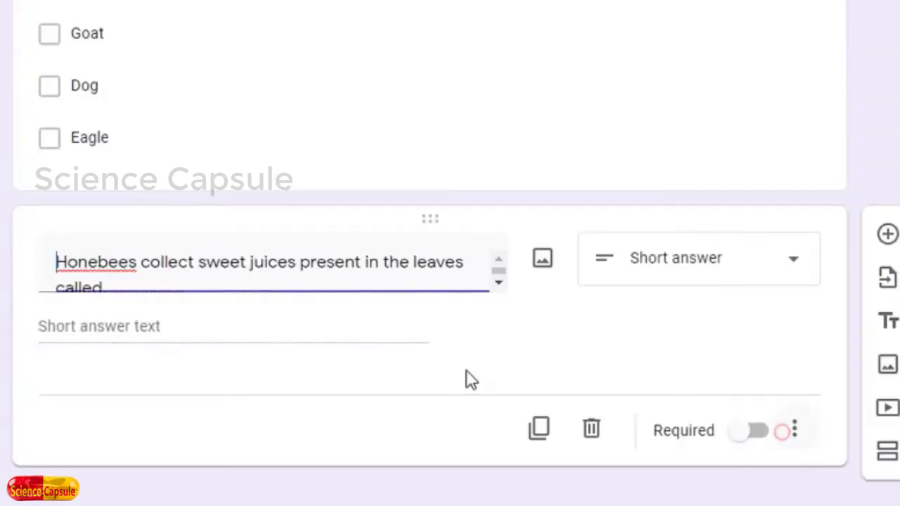
Review the whole form in the editor, from the title and name field through the three quiz questions.
{"action": "scroll", "coordinate": [313, 369], "scroll_direction": "up", "scroll_amount": 8}
{"action": "scroll", "coordinate": [314, 366], "scroll_direction": "up", "scroll_amount": 3}
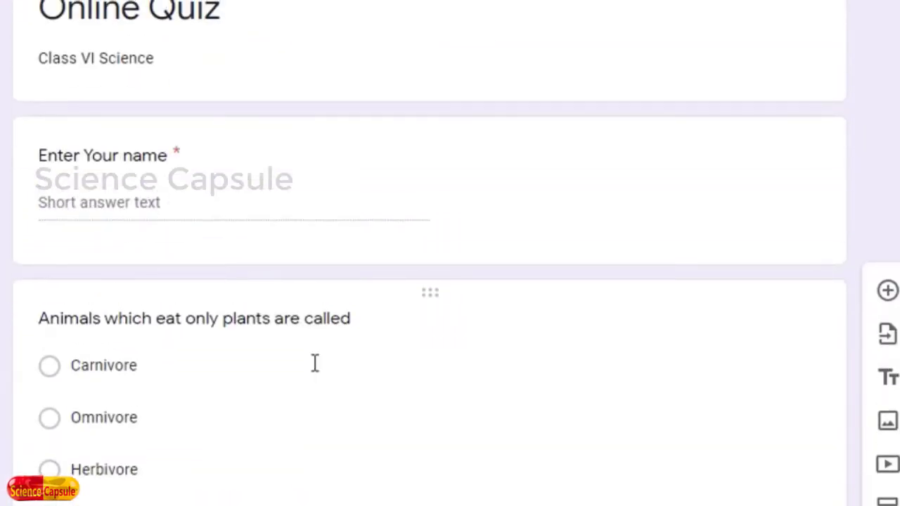
{"action": "scroll", "coordinate": [313, 372], "scroll_direction": "down", "scroll_amount": 3}
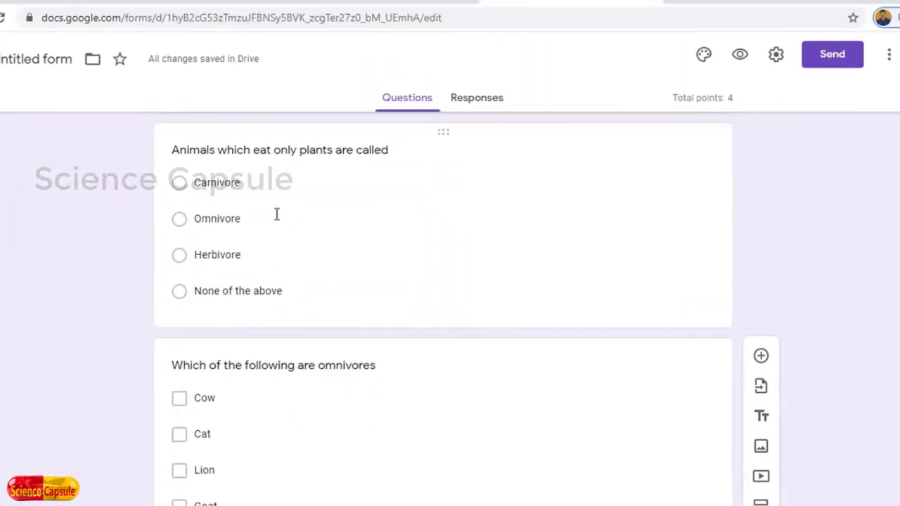
{"action": "scroll", "coordinate": [285, 326], "scroll_direction": "down", "scroll_amount": 3}
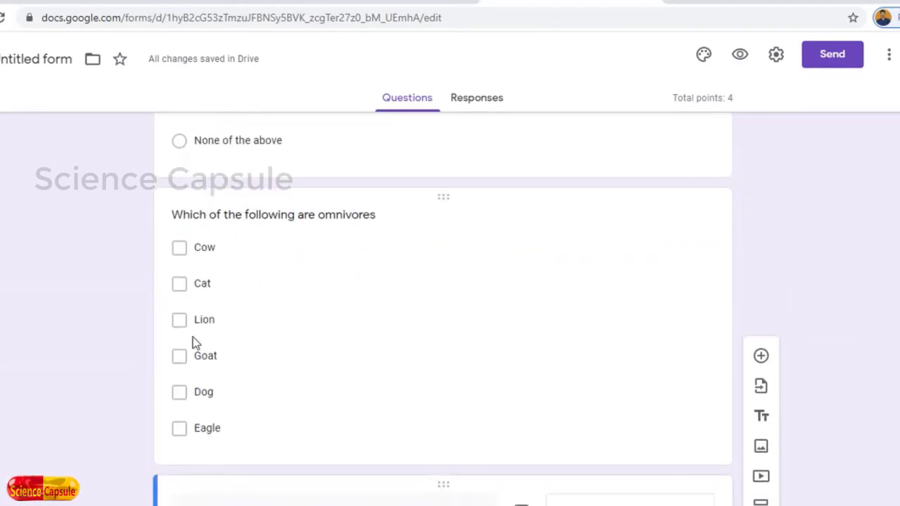
{"action": "scroll", "coordinate": [252, 387], "scroll_direction": "down", "scroll_amount": 3}
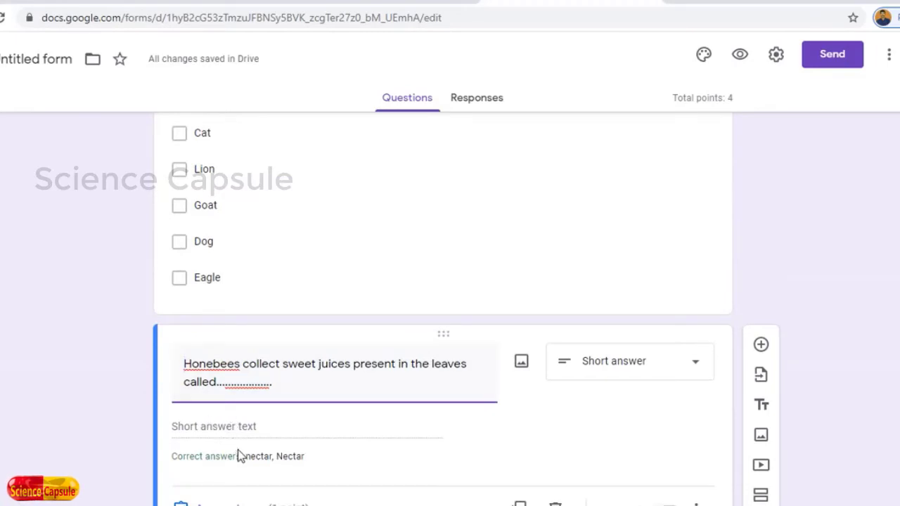
{"action": "scroll", "coordinate": [236, 431], "scroll_direction": "down", "scroll_amount": 1}
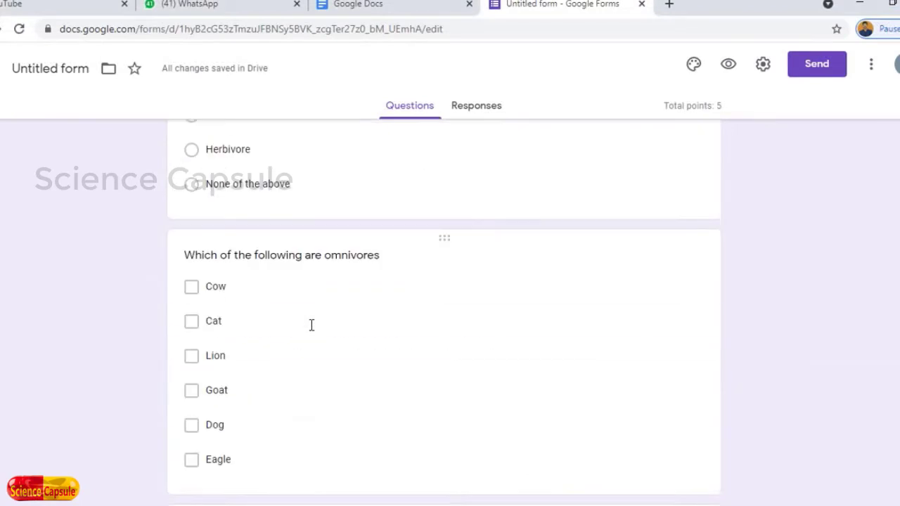
{"action": "scroll", "coordinate": [310, 327], "scroll_direction": "up", "scroll_amount": 10}
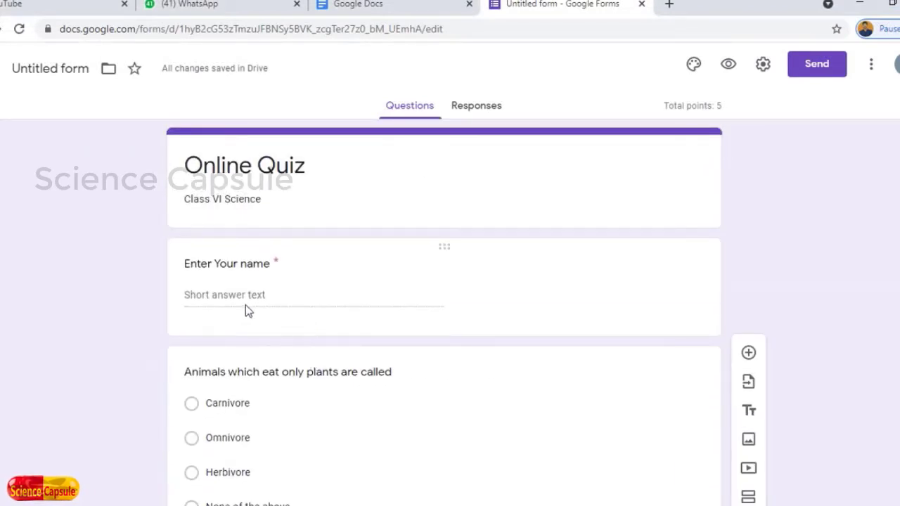
Preview the quiz as respondents see it, check every question from the name field to the deer question, and close the preview.
{"action": "left_click", "coordinate": [730, 65]}
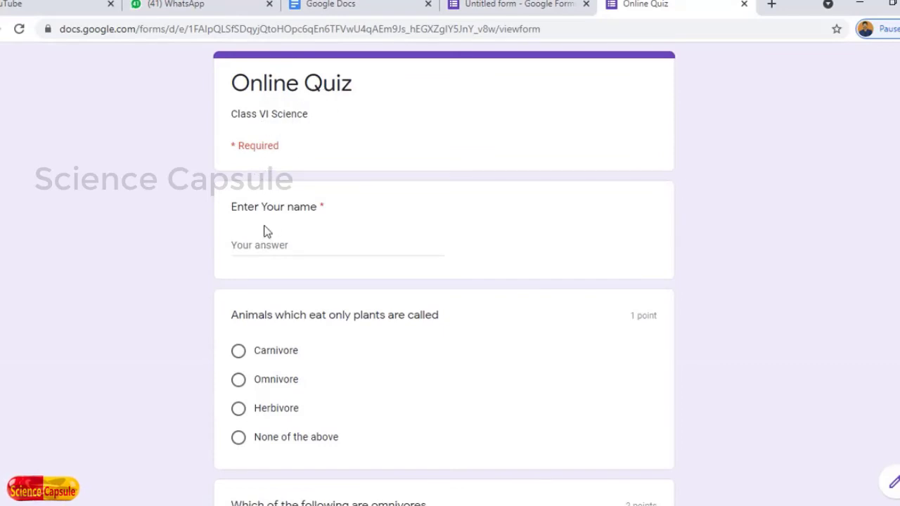
{"action": "scroll", "coordinate": [299, 271], "scroll_direction": "down", "scroll_amount": 3}
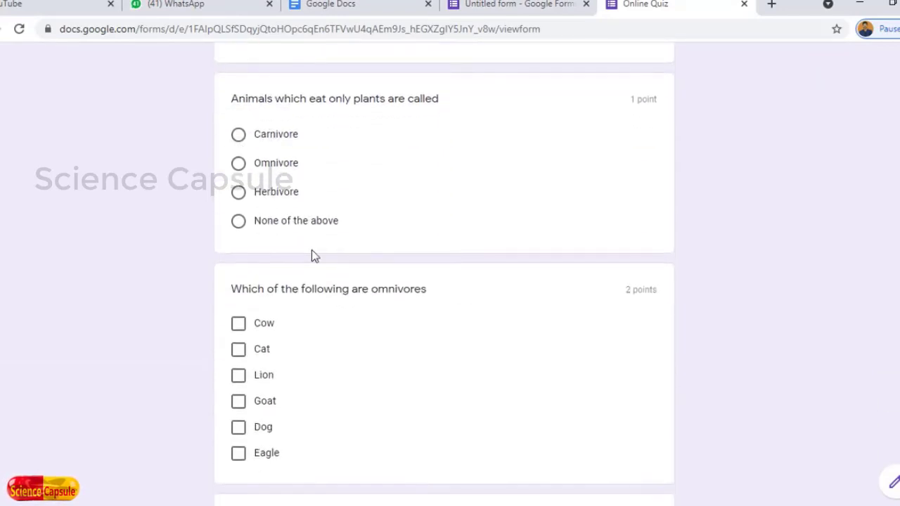
{"action": "scroll", "coordinate": [309, 260], "scroll_direction": "up", "scroll_amount": 2}
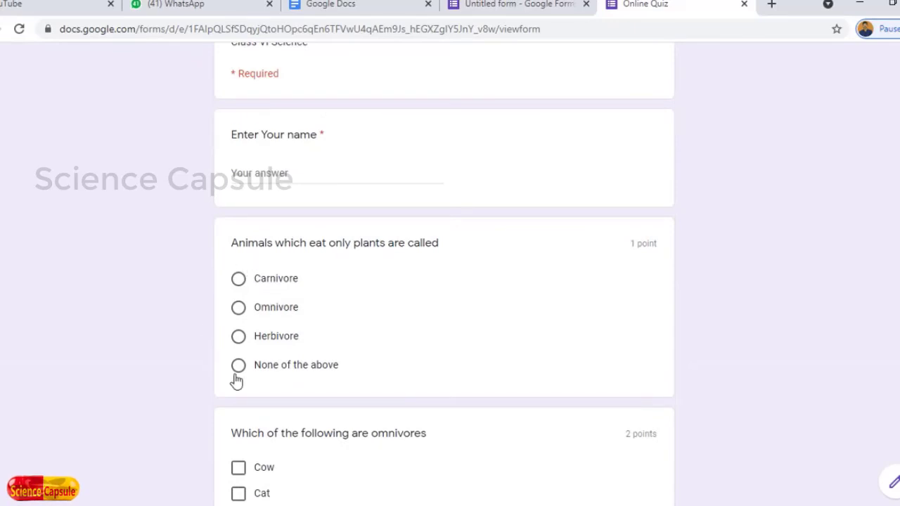
{"action": "scroll", "coordinate": [481, 323], "scroll_direction": "down", "scroll_amount": 3}
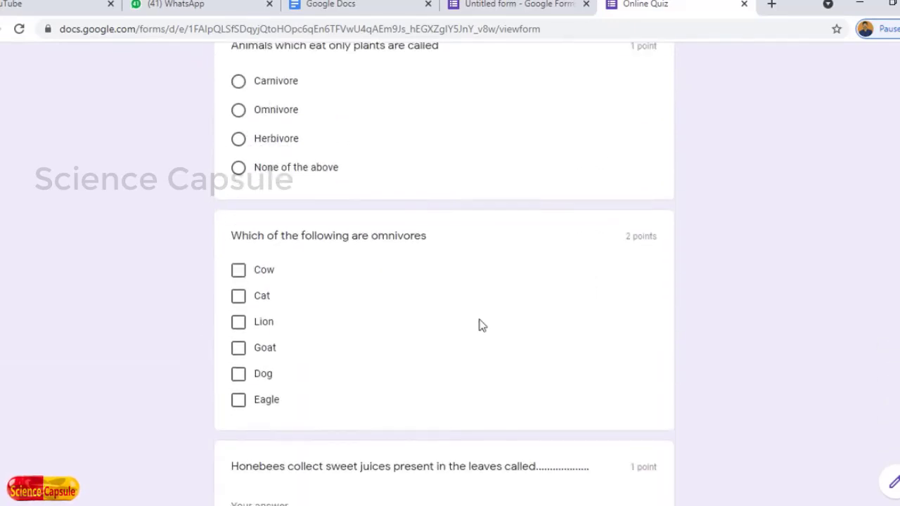
{"action": "scroll", "coordinate": [609, 273], "scroll_direction": "down", "scroll_amount": 2}
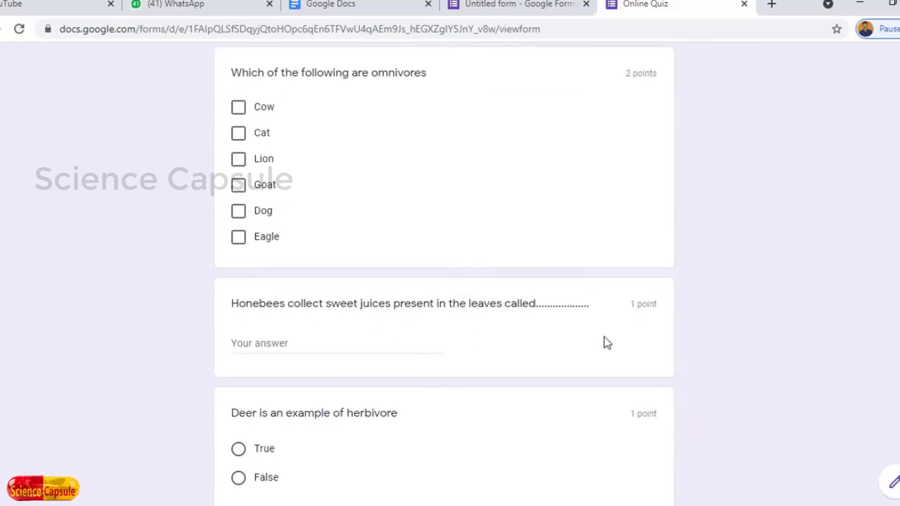
{"action": "scroll", "coordinate": [608, 342], "scroll_direction": "down", "scroll_amount": 2}
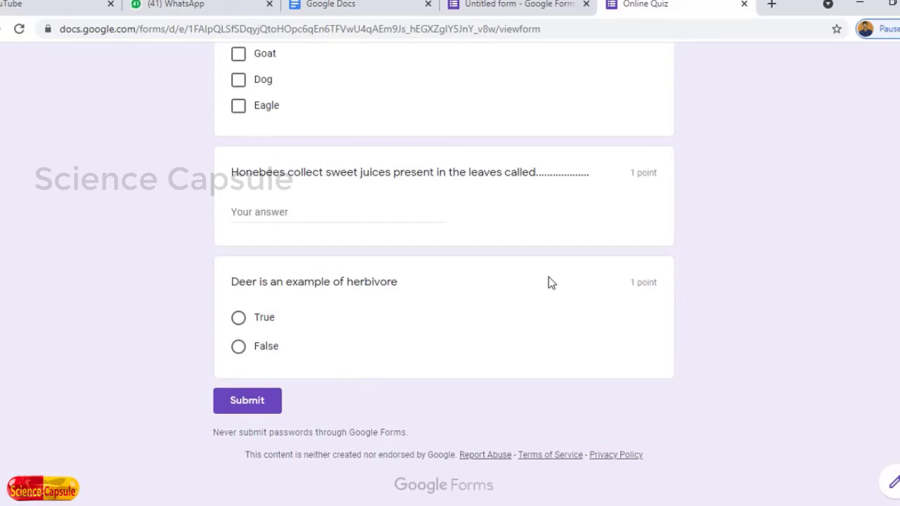
{"action": "scroll", "coordinate": [552, 282], "scroll_direction": "up", "scroll_amount": 15}
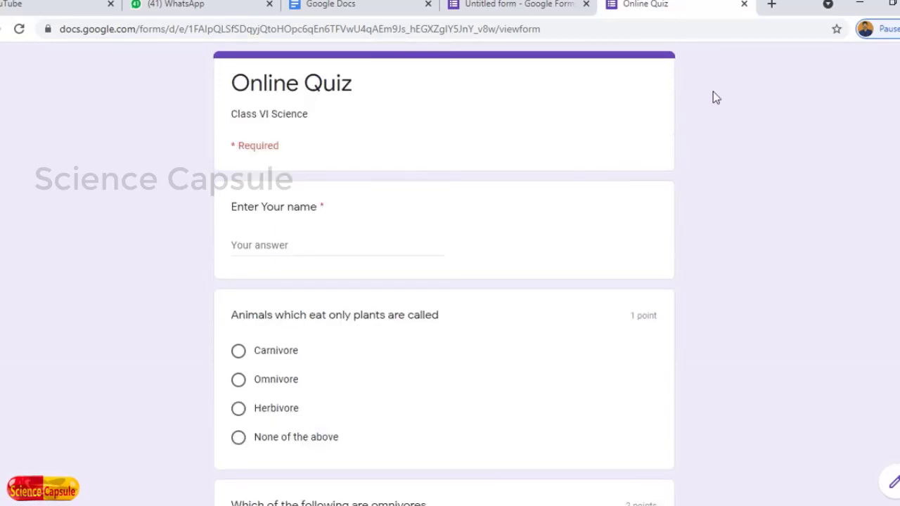
{"action": "left_click", "coordinate": [745, 5]}
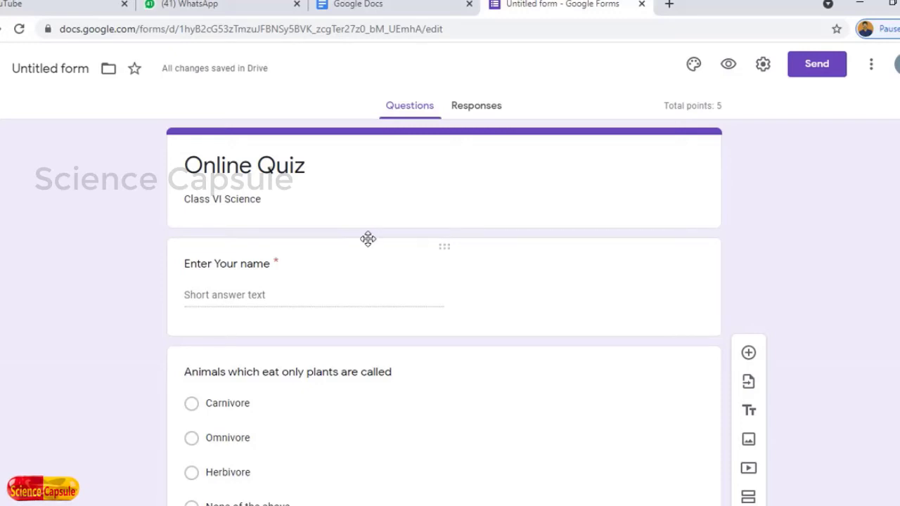
In the form's general settings, limit respondents to 1 response and try the option that lets them edit after submitting.
{"action": "left_click", "coordinate": [763, 67]}
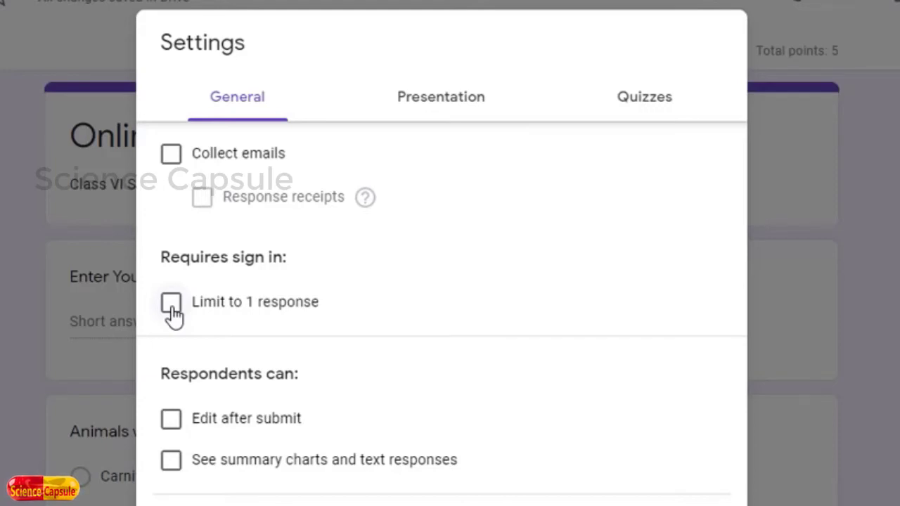
{"action": "left_click", "coordinate": [172, 309]}
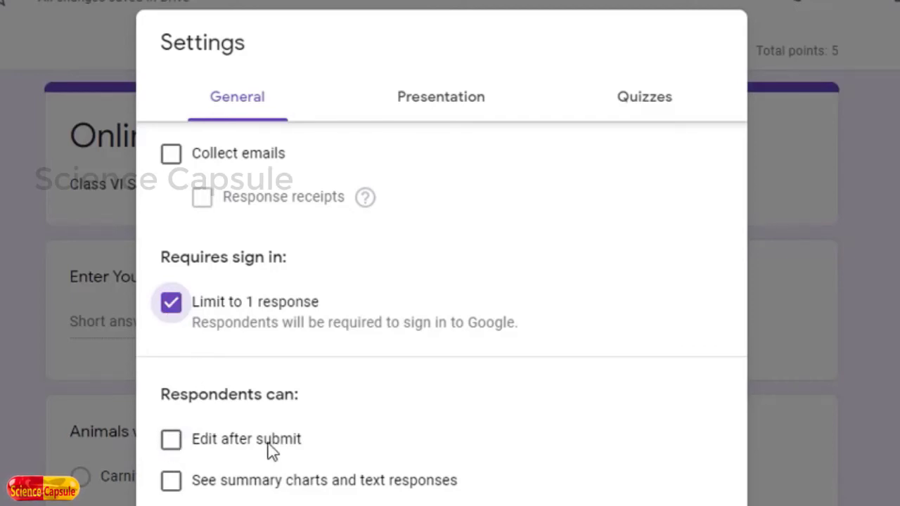
{"action": "left_click", "coordinate": [172, 443]}
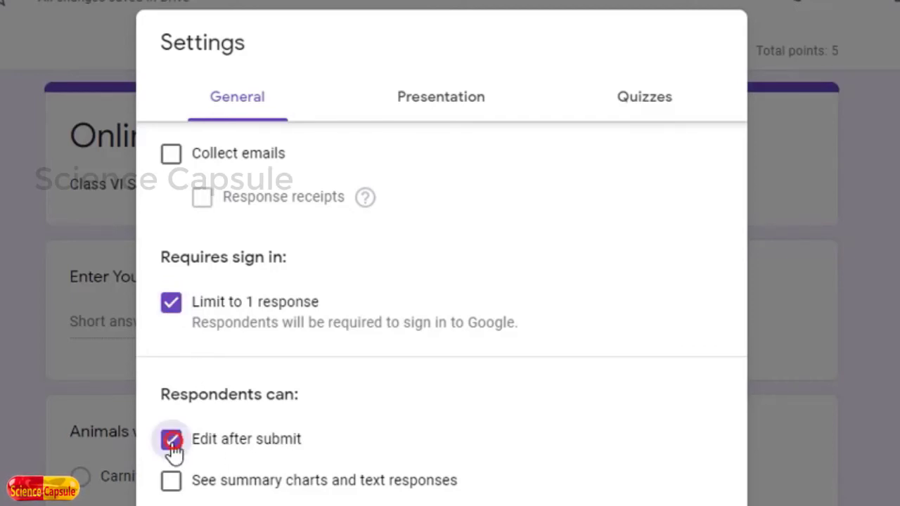
{"action": "left_click", "coordinate": [172, 443]}
{"action": "left_click", "coordinate": [173, 443]}
{"action": "left_click", "coordinate": [171, 441]}
Try releasing quiz grades later after manual review, set release back to immediately after each submission, and save the settings.
{"action": "left_click", "coordinate": [644, 106]}
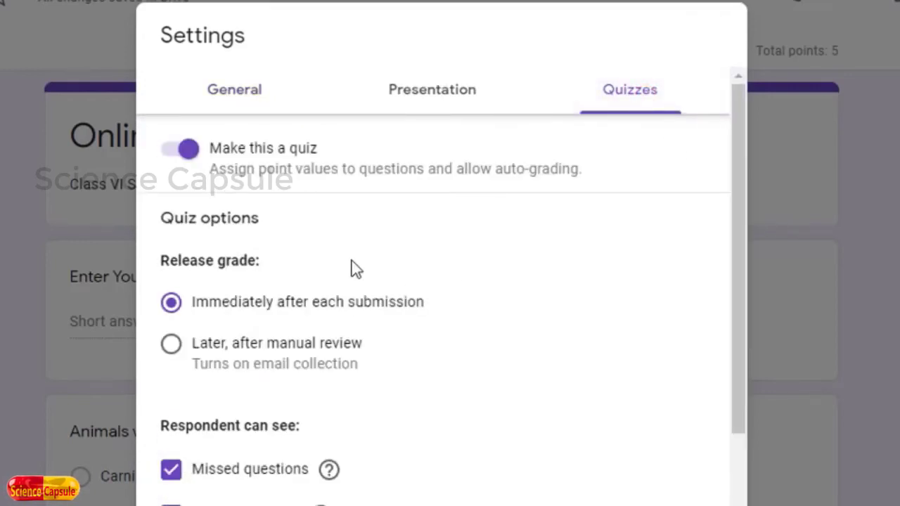
{"action": "scroll", "coordinate": [353, 268], "scroll_direction": "down", "scroll_amount": 2}
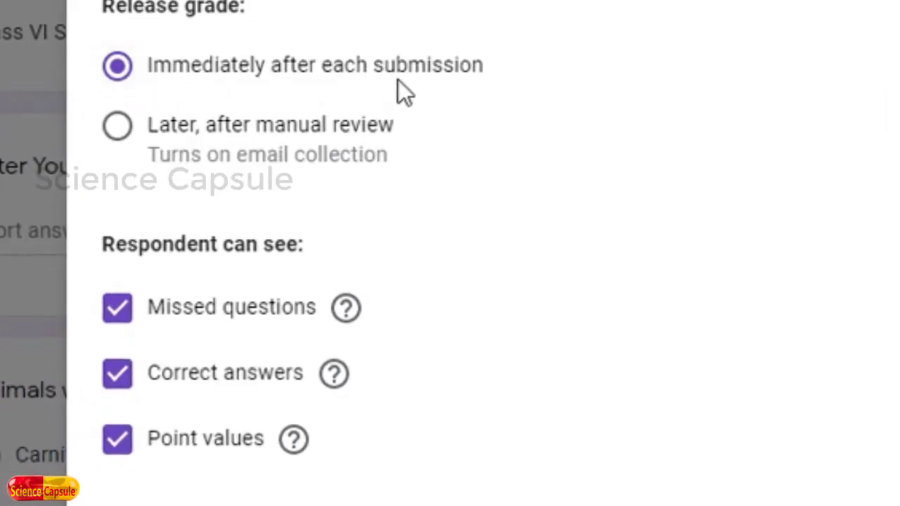
{"action": "left_click", "coordinate": [119, 133]}
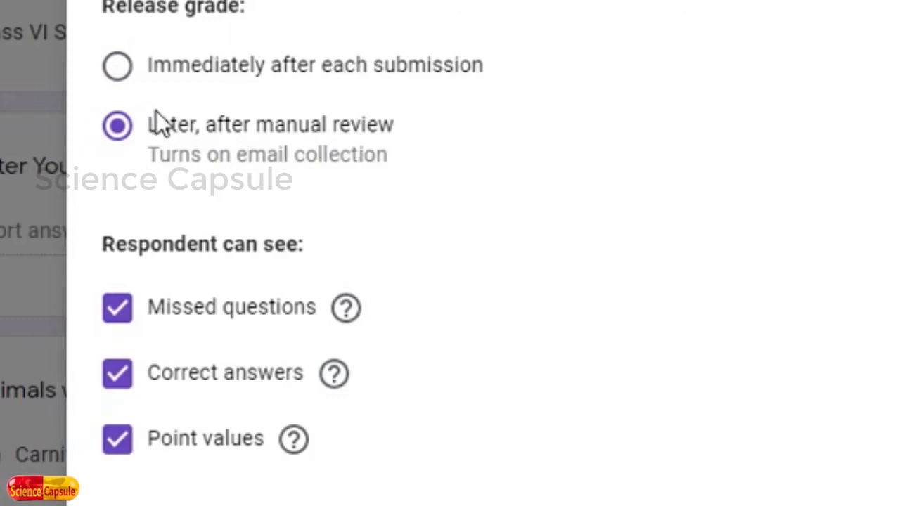
{"action": "left_click", "coordinate": [120, 71]}
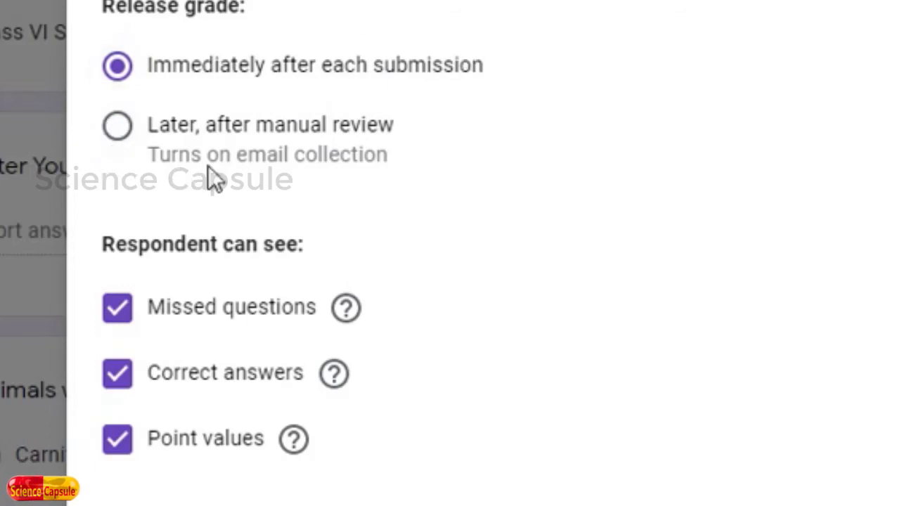
{"action": "scroll", "coordinate": [340, 275], "scroll_direction": "down", "scroll_amount": 3}
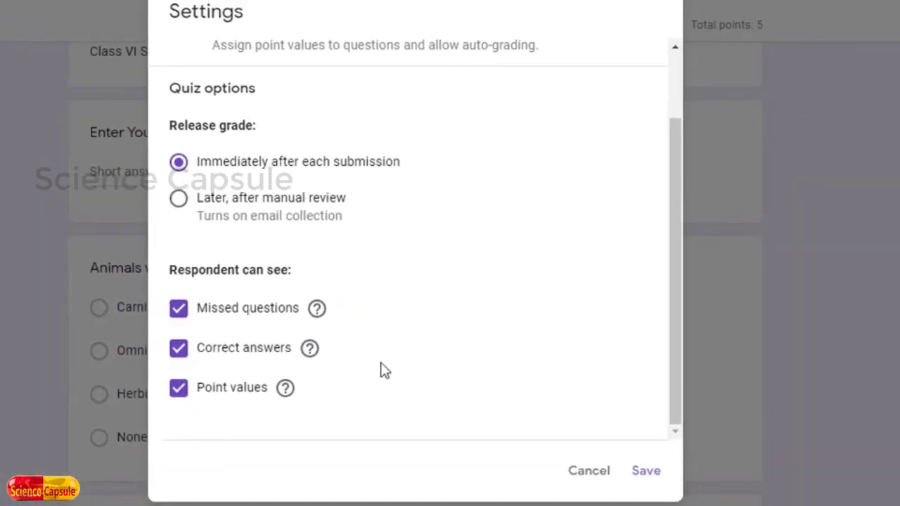
{"action": "left_click", "coordinate": [654, 475]}
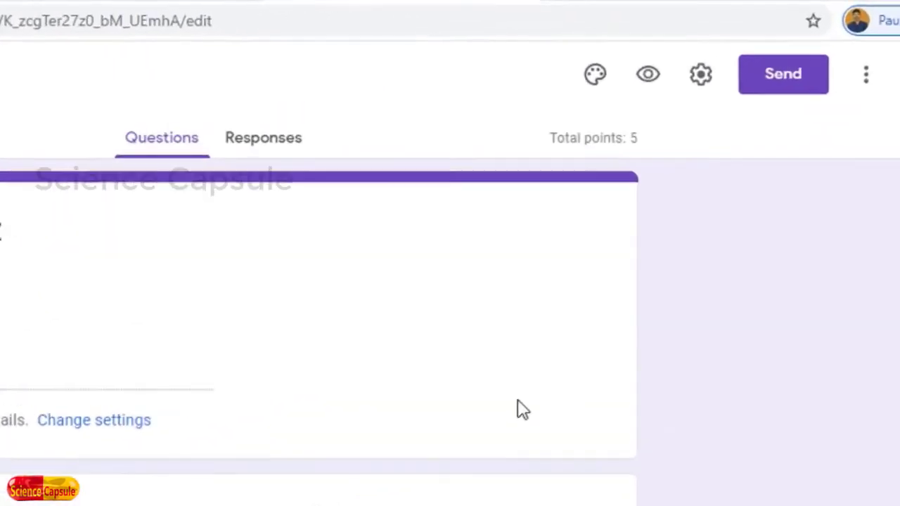
Generate a shortened link for sending the form, copy it, and close the sending options.
{"action": "left_click", "coordinate": [763, 102]}
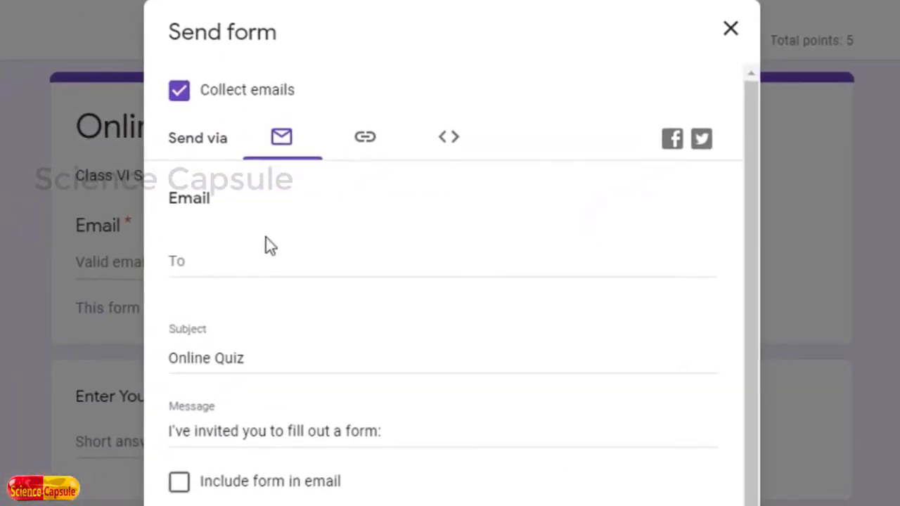
{"action": "left_click", "coordinate": [365, 137]}
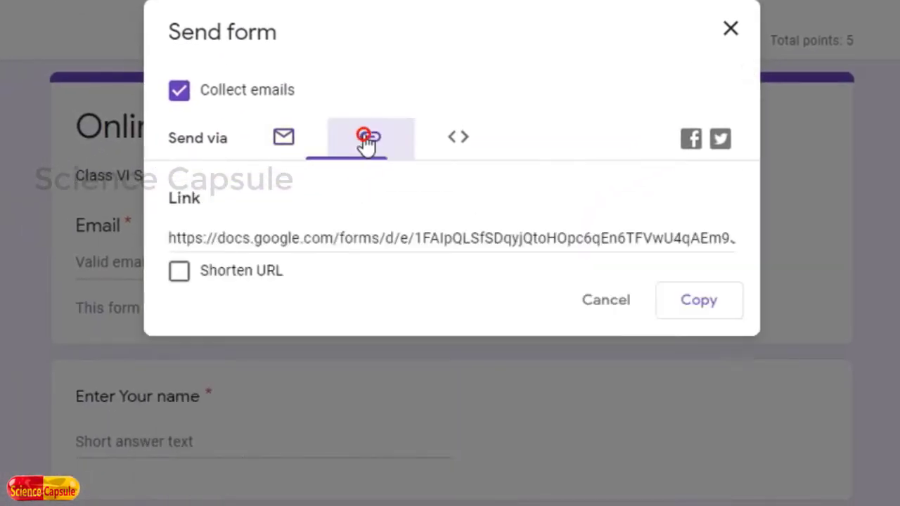
{"action": "left_click", "coordinate": [180, 272]}
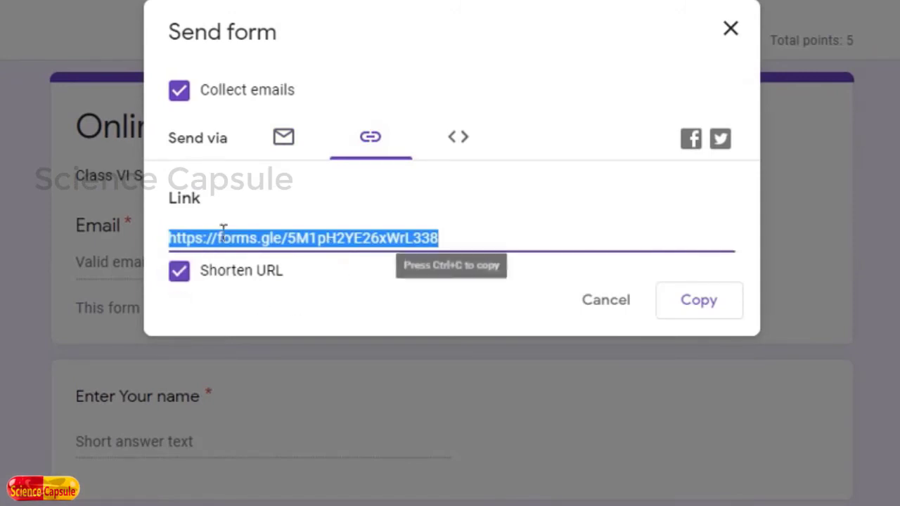
{"action": "left_click", "coordinate": [707, 308]}
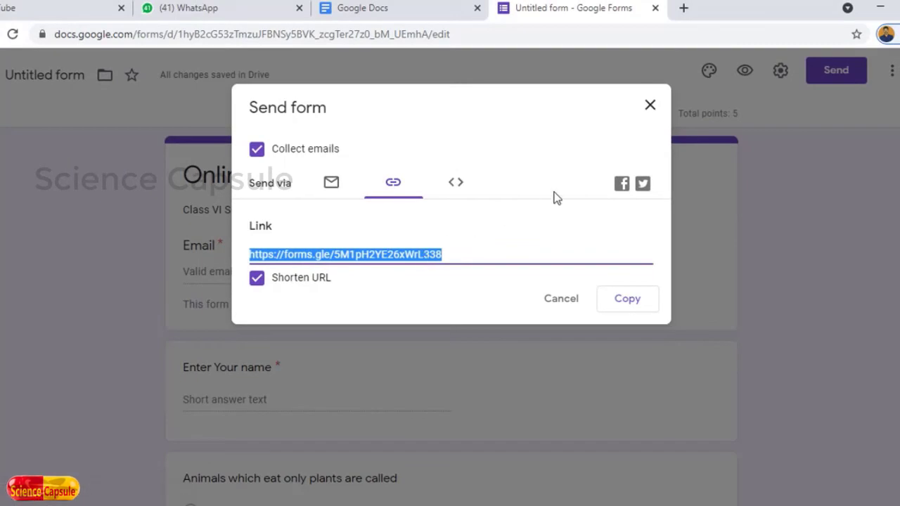
{"action": "left_click", "coordinate": [650, 106]}
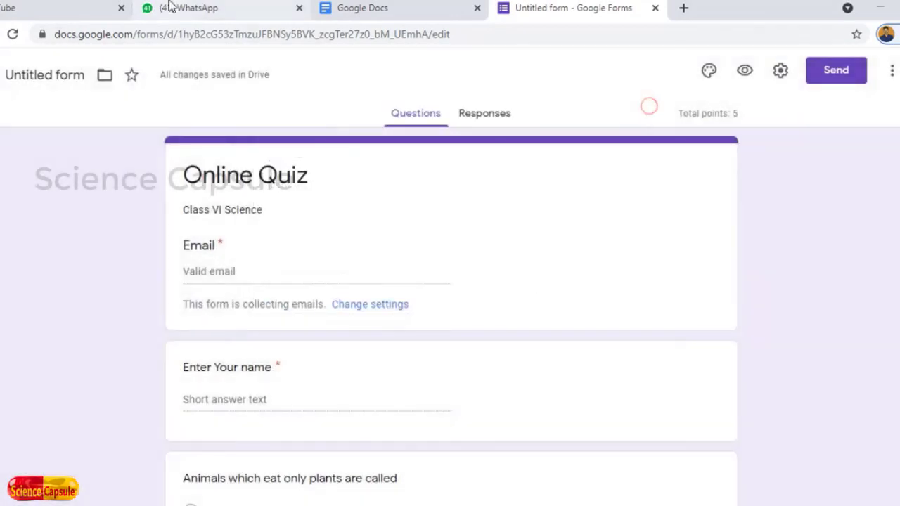
Switch to WhatsApp Web, paste the copied form link into the open class group chat, and send it.
{"action": "left_click", "coordinate": [209, 7]}
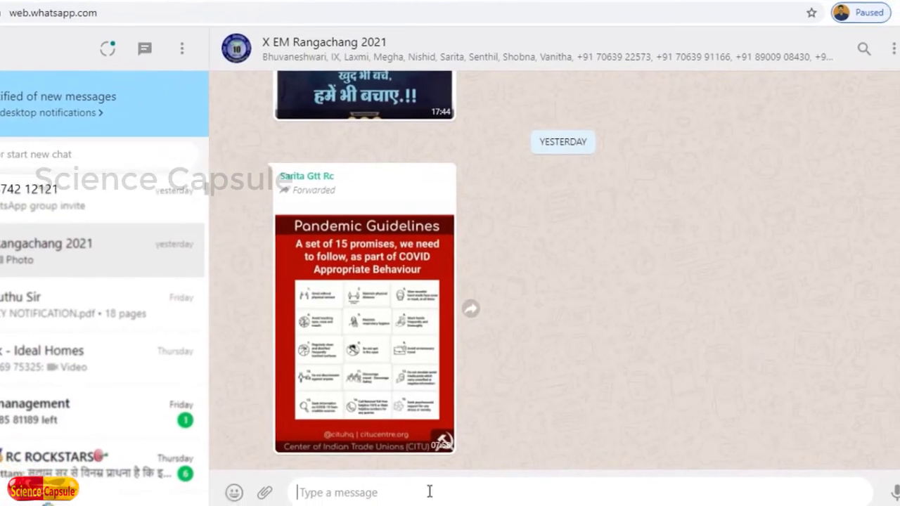
{"action": "right_click", "coordinate": [430, 492]}
{"action": "left_click", "coordinate": [482, 389]}
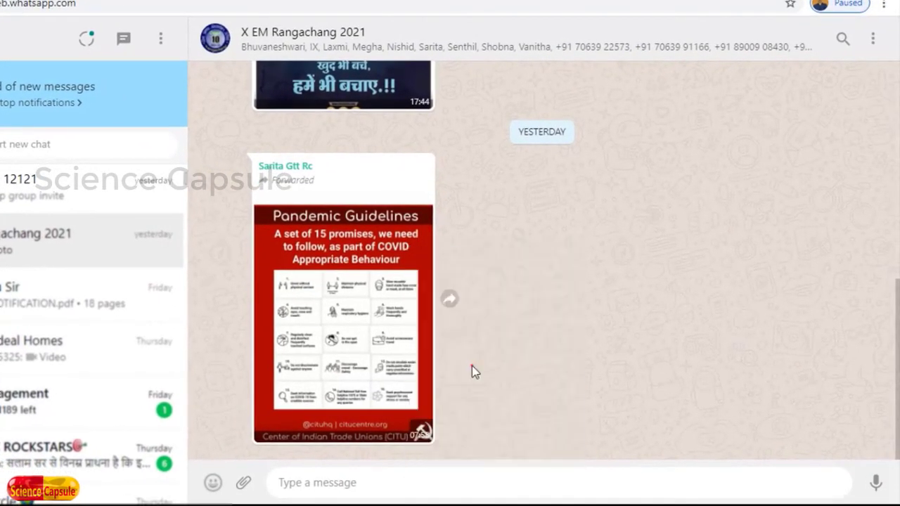
{"action": "left_click", "coordinate": [875, 483]}
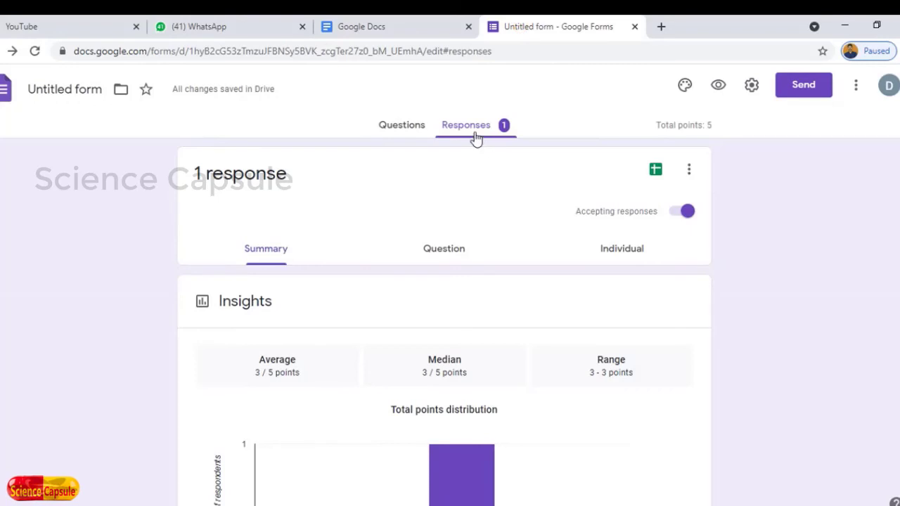
Examine the response summary's score insights, points distribution, frequently missed questions and submitted name.
{"action": "scroll", "coordinate": [379, 345], "scroll_direction": "down", "scroll_amount": 1}
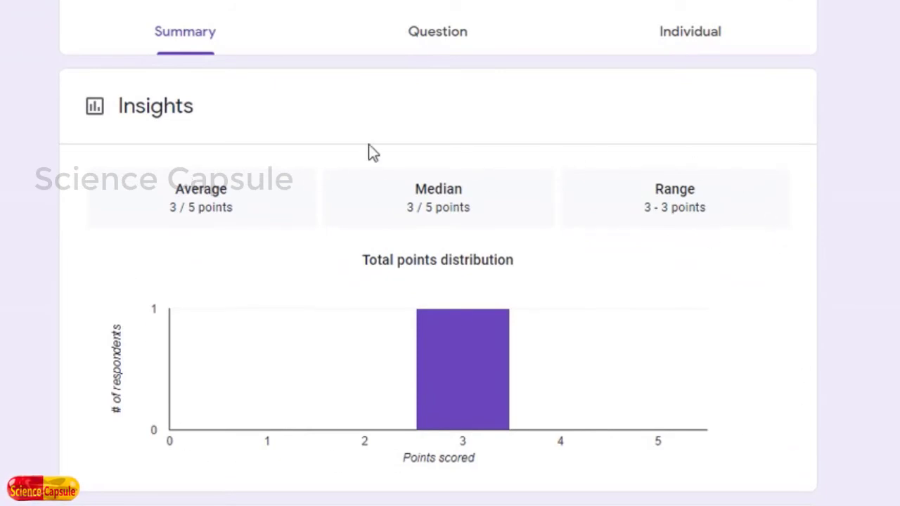
{"action": "scroll", "coordinate": [214, 290], "scroll_direction": "down", "scroll_amount": 1}
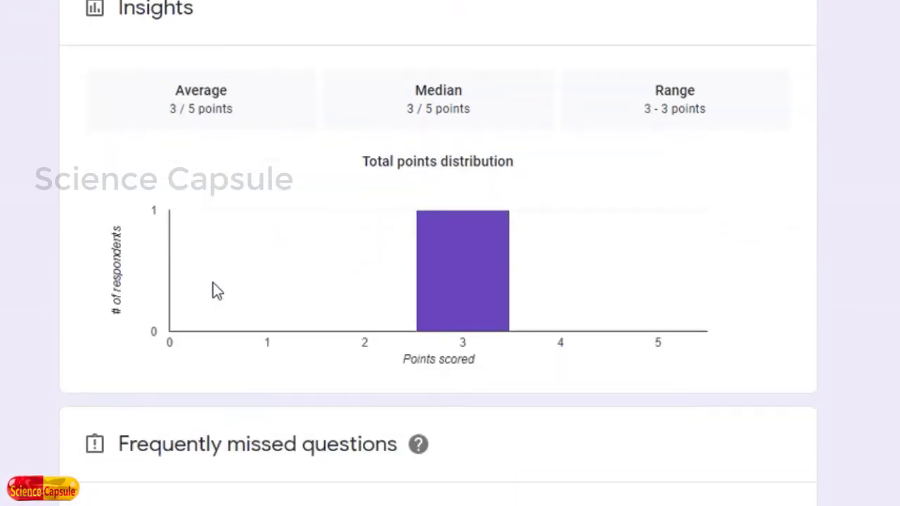
{"action": "scroll", "coordinate": [216, 290], "scroll_direction": "up", "scroll_amount": 1}
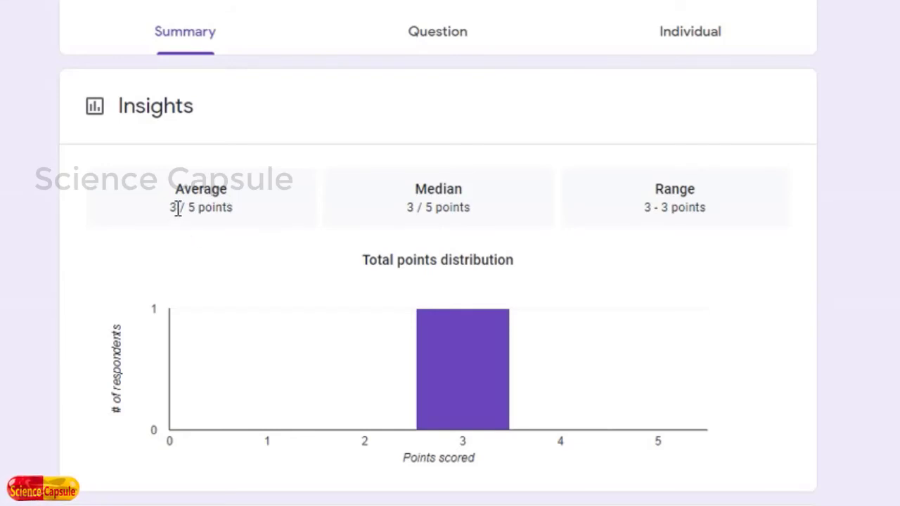
{"action": "scroll", "coordinate": [178, 207], "scroll_direction": "down", "scroll_amount": 5}
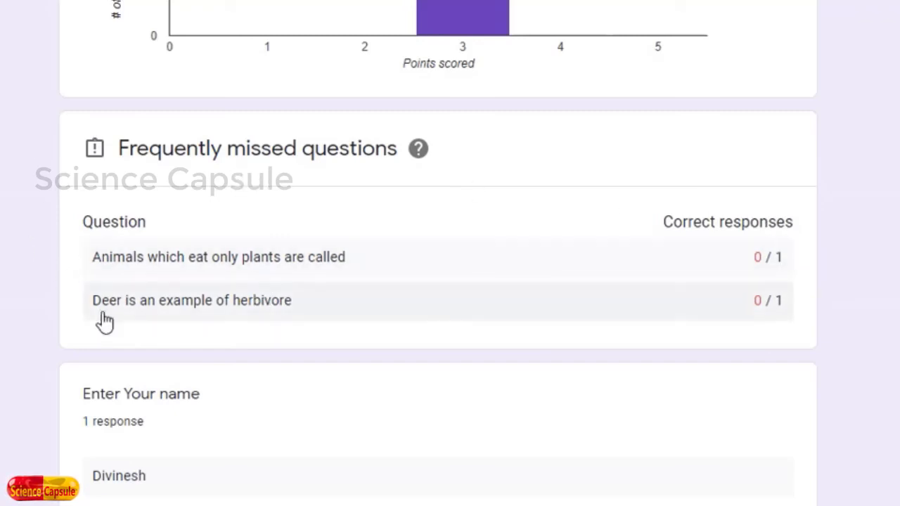
{"action": "scroll", "coordinate": [446, 268], "scroll_direction": "down", "scroll_amount": 1}
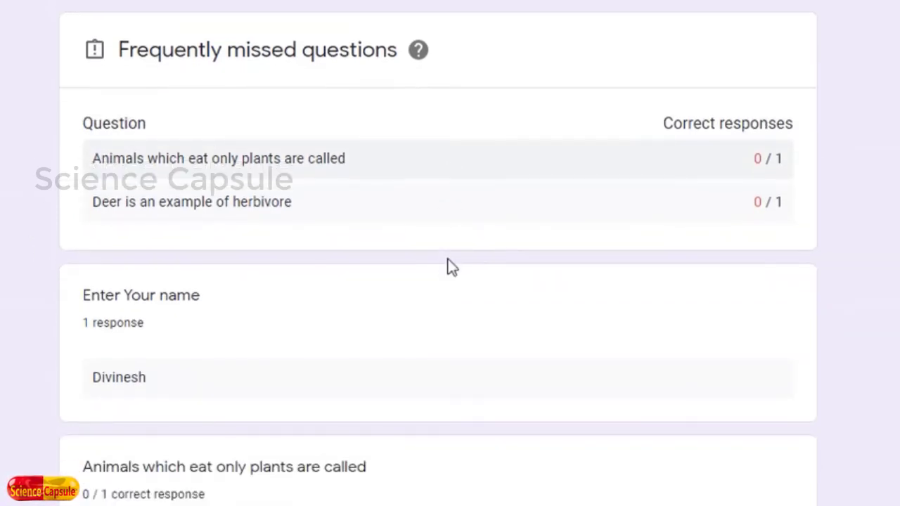
{"action": "scroll", "coordinate": [451, 267], "scroll_direction": "down", "scroll_amount": 2}
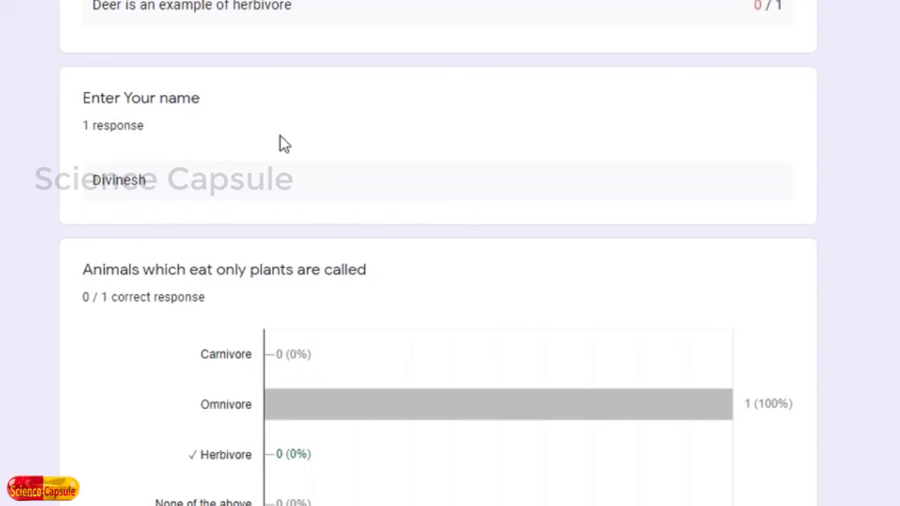
Review the per-question answers in the summary, from the plant-eating animals question through the deer true/false question.
{"action": "scroll", "coordinate": [280, 136], "scroll_direction": "down", "scroll_amount": 3}
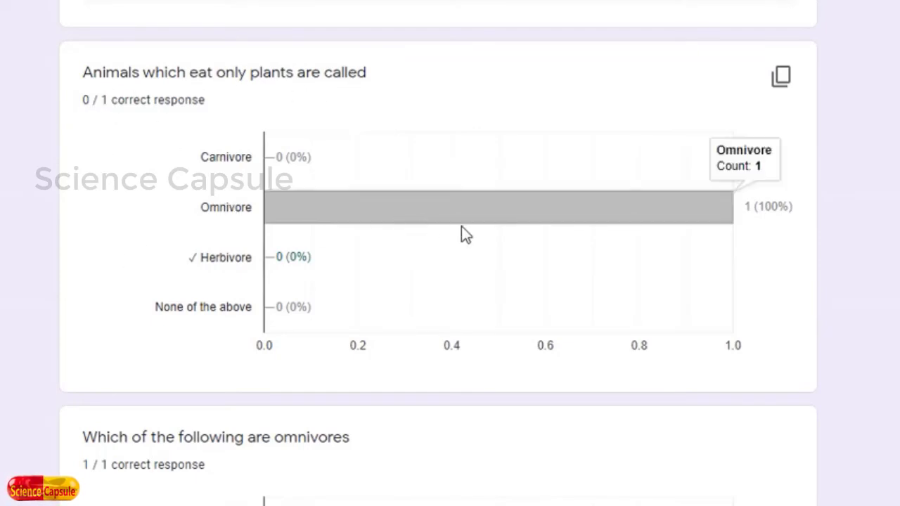
{"action": "mouse_move", "coordinate": [335, 216]}
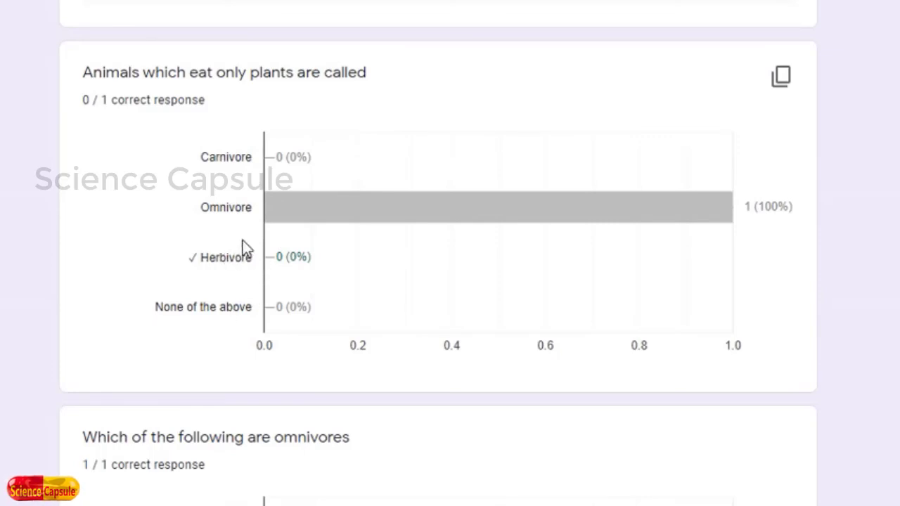
{"action": "mouse_move", "coordinate": [272, 224]}
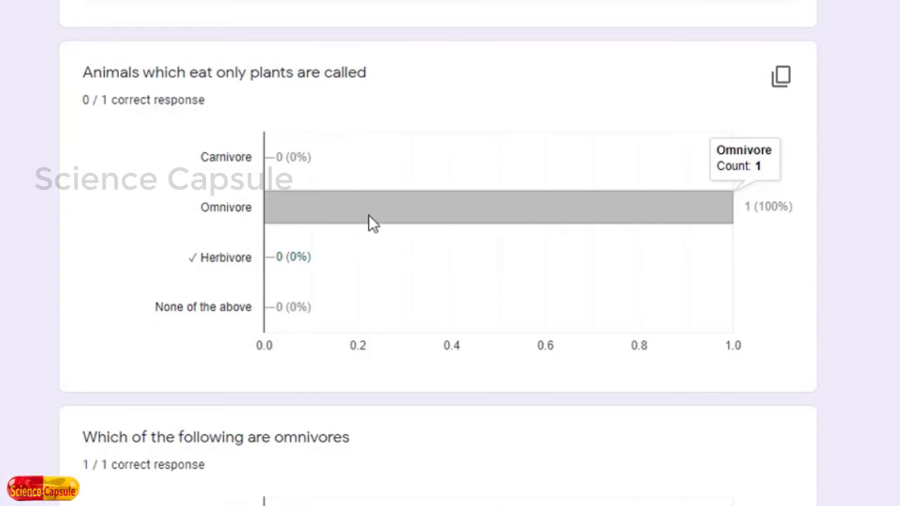
{"action": "scroll", "coordinate": [369, 216], "scroll_direction": "down", "scroll_amount": 4}
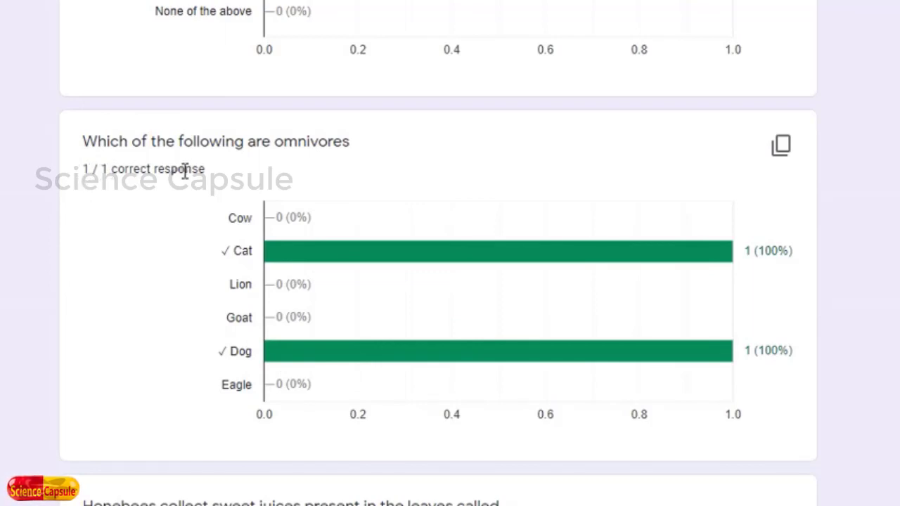
{"action": "scroll", "coordinate": [185, 172], "scroll_direction": "down", "scroll_amount": 4}
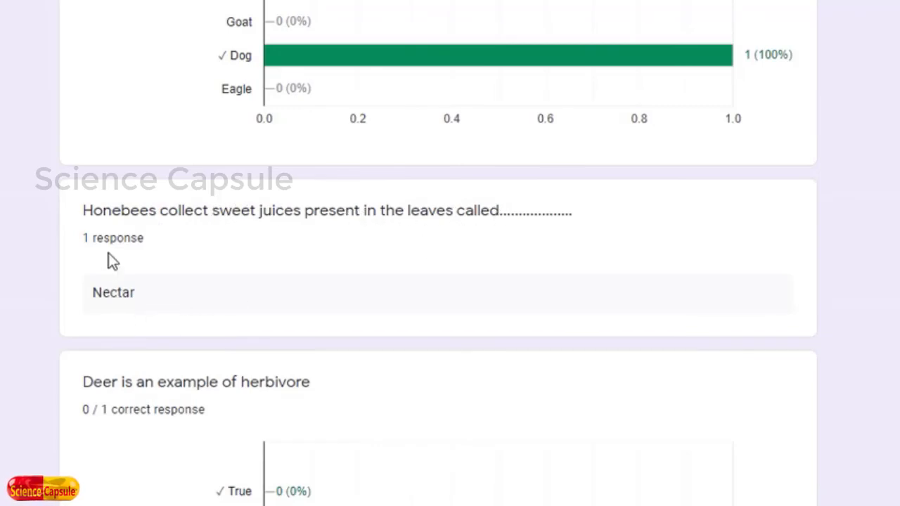
{"action": "scroll", "coordinate": [150, 257], "scroll_direction": "down", "scroll_amount": 4}
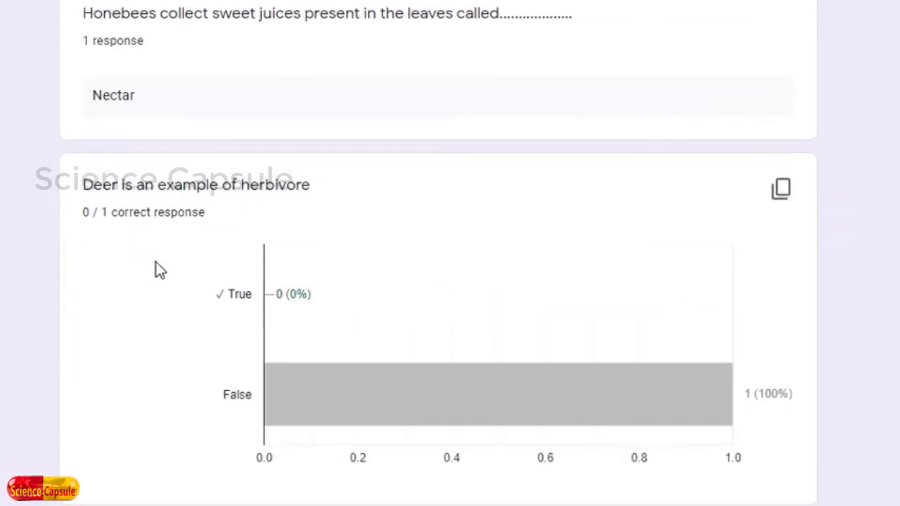
Return to the summary's score insights and look over the missed questions and name response again.
{"action": "scroll", "coordinate": [368, 325], "scroll_direction": "up", "scroll_amount": 14}
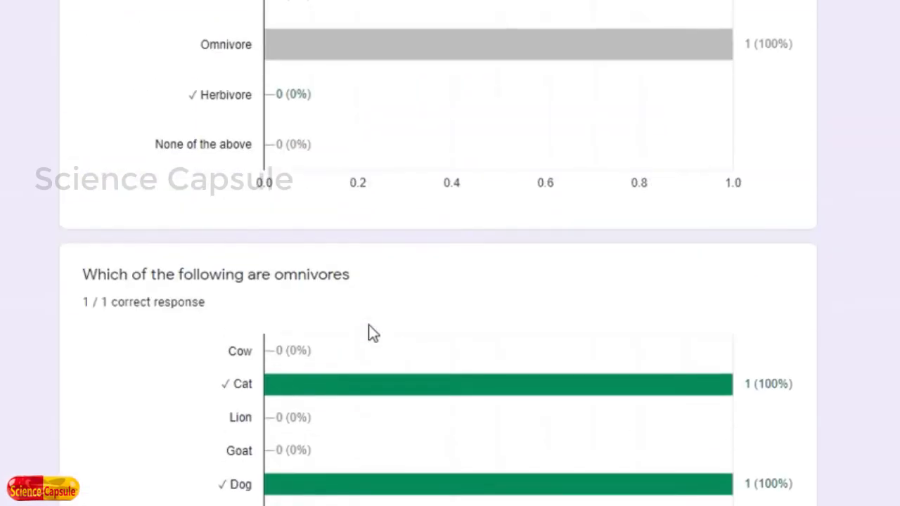
{"action": "scroll", "coordinate": [368, 325], "scroll_direction": "up", "scroll_amount": 10}
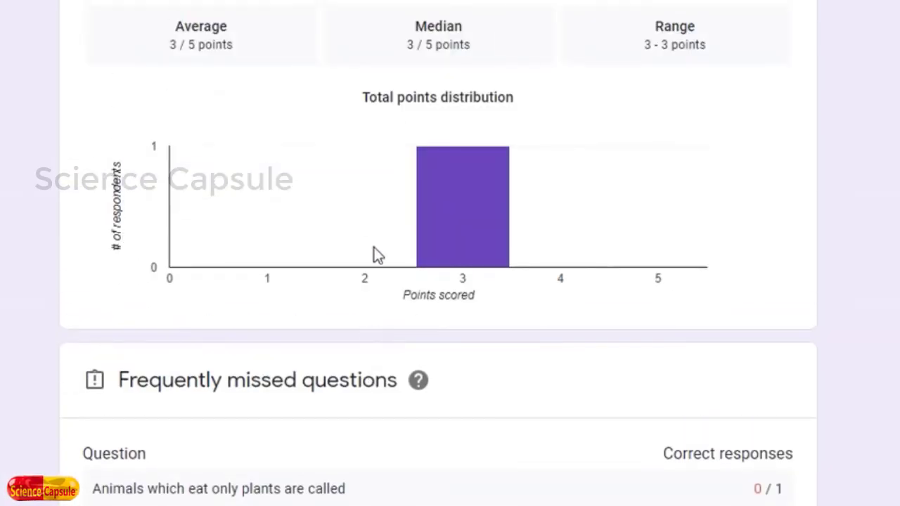
{"action": "scroll", "coordinate": [261, 183], "scroll_direction": "up", "scroll_amount": 4}
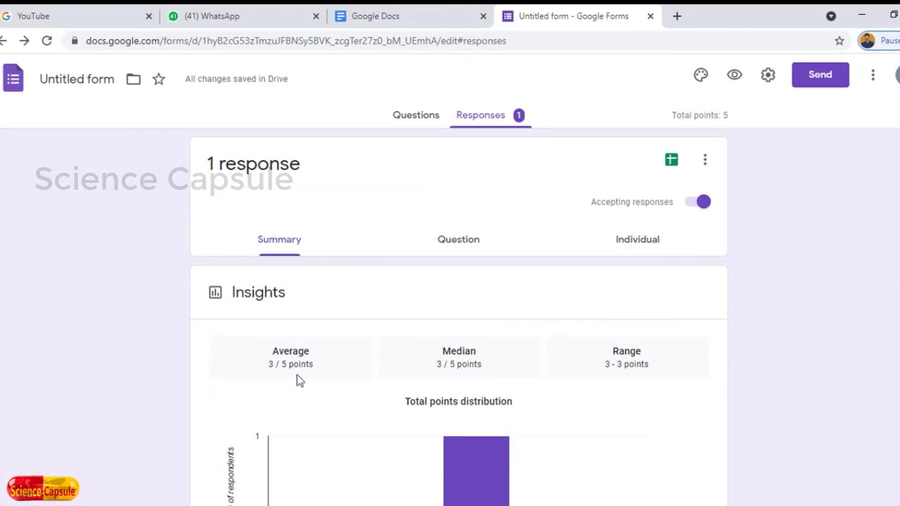
{"action": "scroll", "coordinate": [553, 382], "scroll_direction": "down", "scroll_amount": 2}
{"action": "scroll", "coordinate": [553, 382], "scroll_direction": "down", "scroll_amount": 5}
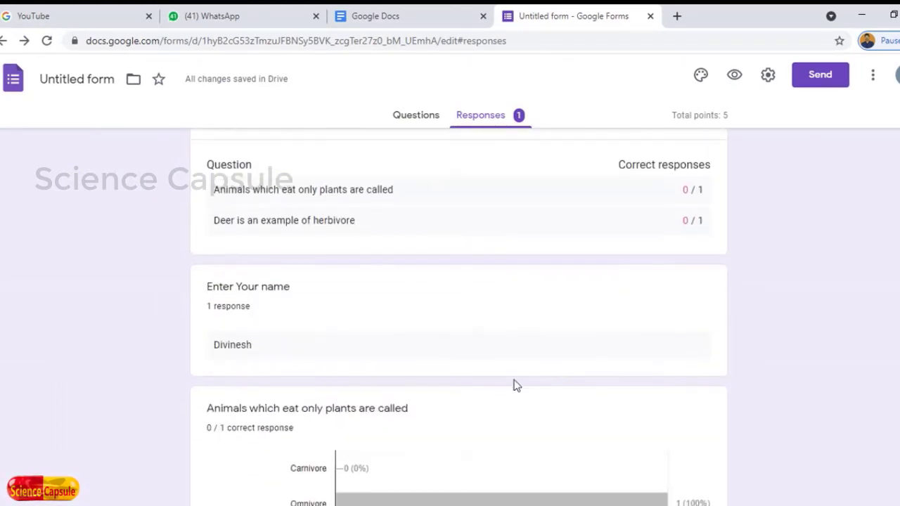
{"action": "scroll", "coordinate": [480, 387], "scroll_direction": "down", "scroll_amount": 5}
{"action": "scroll", "coordinate": [480, 388], "scroll_direction": "up", "scroll_amount": 5}
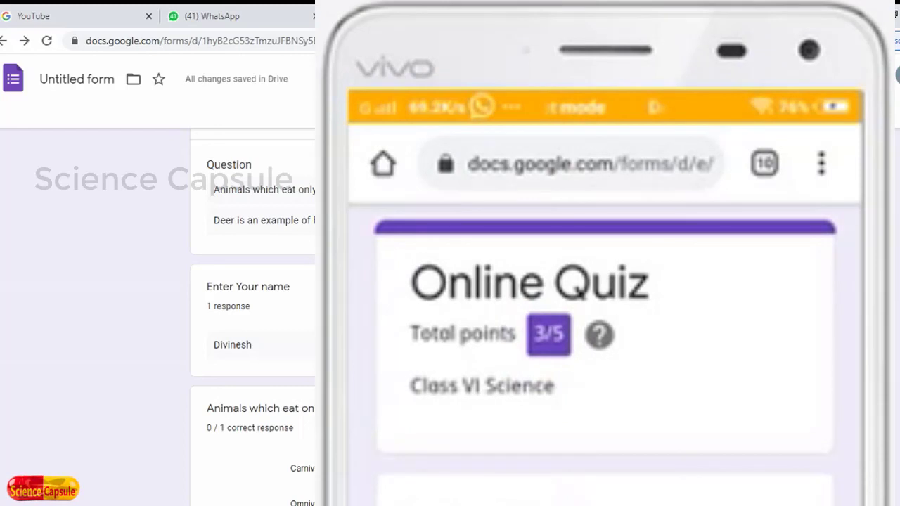
On the respondent's phone, review the graded quiz result, including the marked answer, correct answer and feedback for the plant-eating animals question.
{"action": "scroll", "coordinate": [605, 317], "scroll_direction": "down", "scroll_amount": 5}
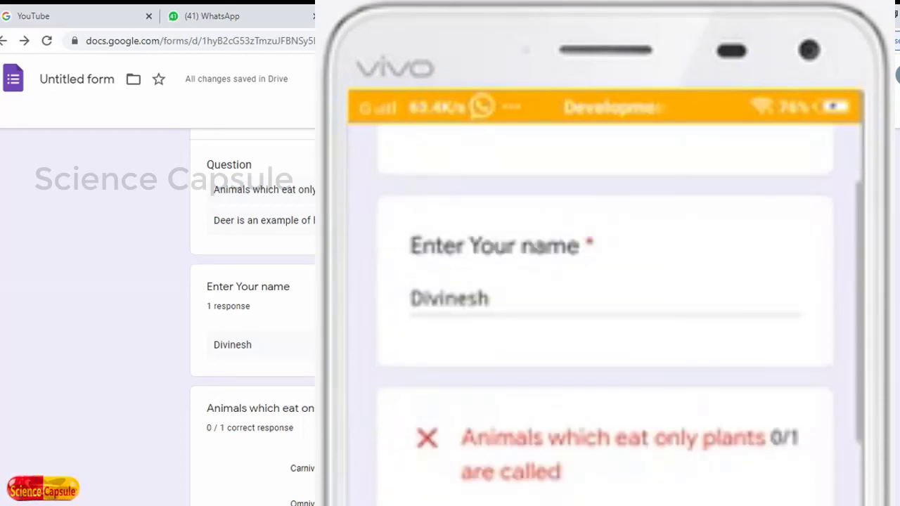
{"action": "scroll", "coordinate": [605, 317], "scroll_direction": "down", "scroll_amount": 5}
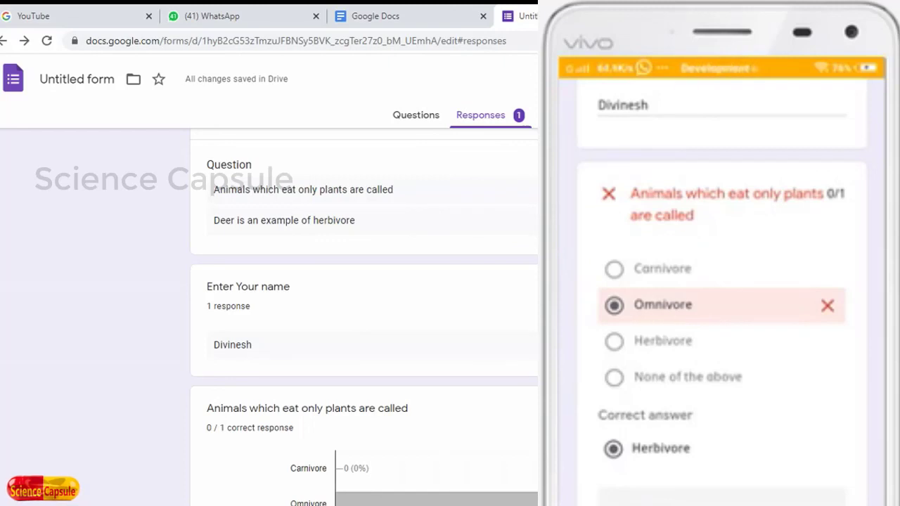
{"action": "scroll", "coordinate": [722, 281], "scroll_direction": "down", "scroll_amount": 1}
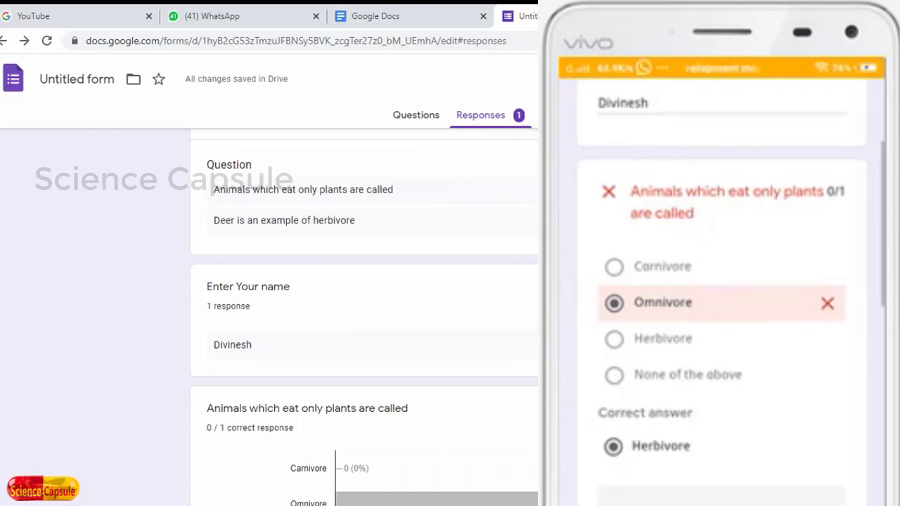
{"action": "scroll", "coordinate": [722, 295], "scroll_direction": "down", "scroll_amount": 3}
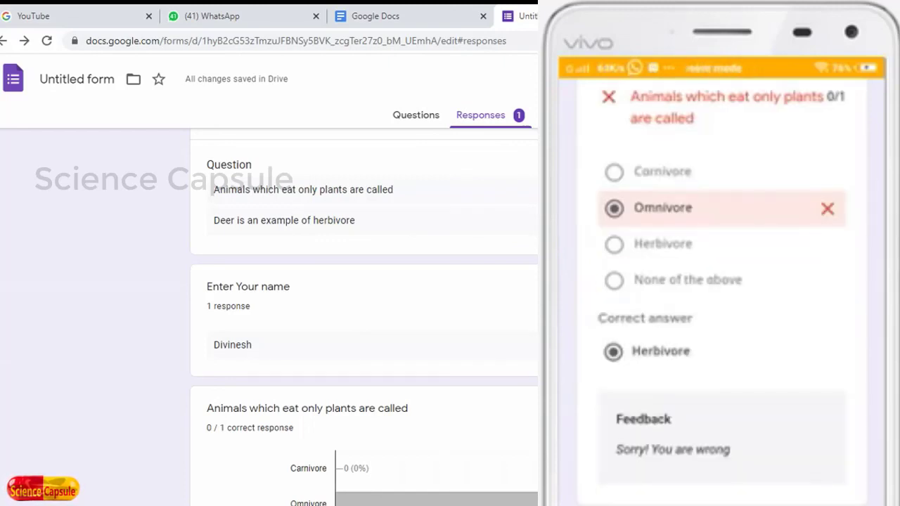
{"action": "scroll", "coordinate": [723, 296], "scroll_direction": "down", "scroll_amount": 3}
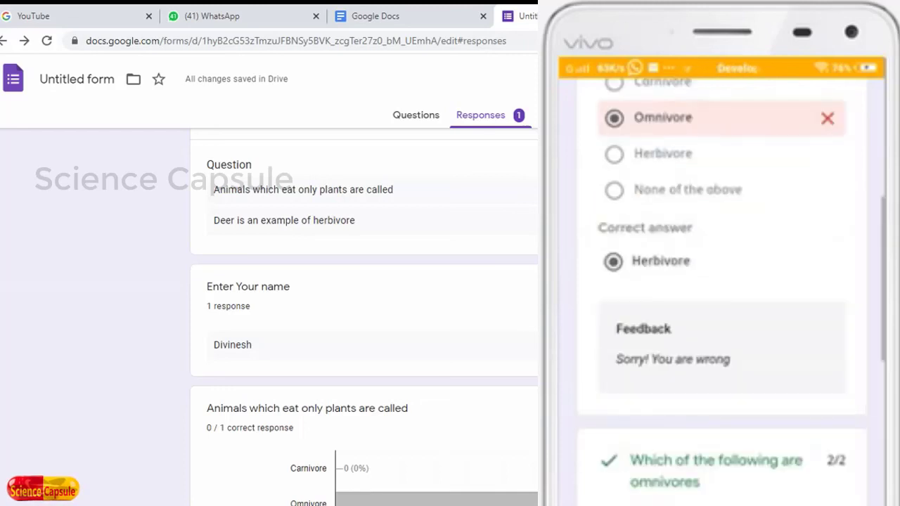